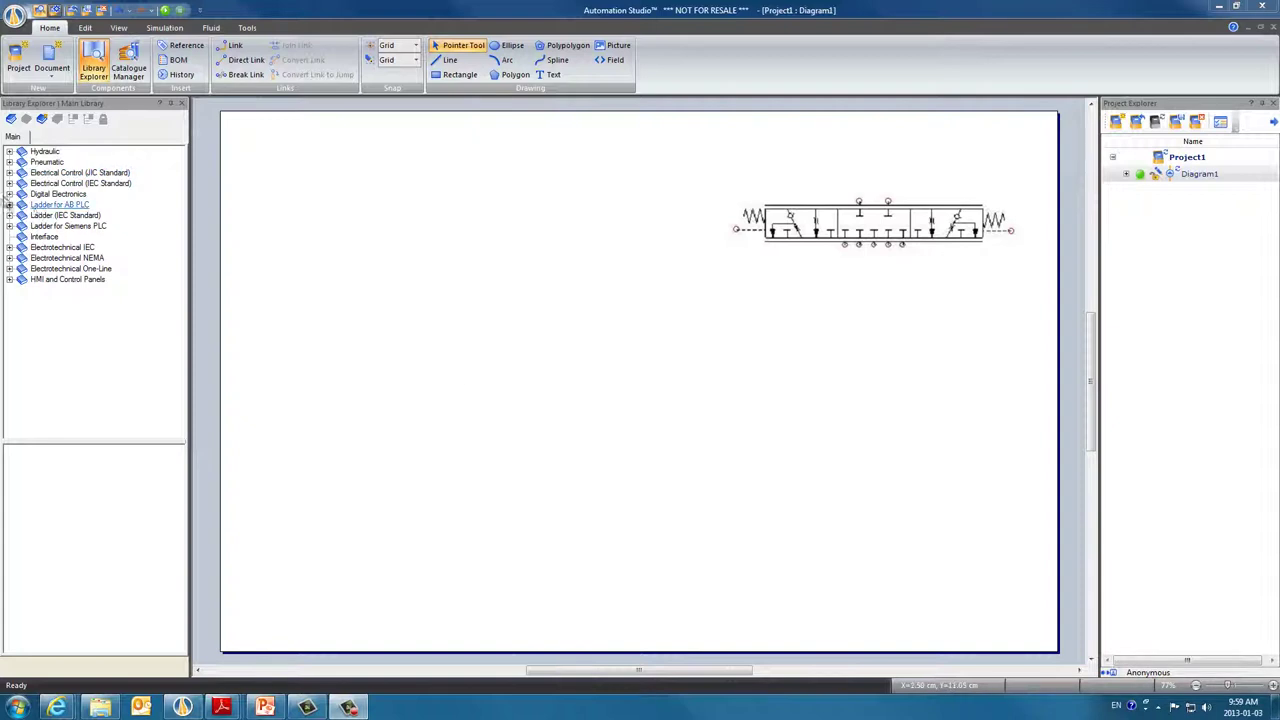
- Show the Valve Spool Designer symbols under the Hydraulic library category
{"action": "left_click", "coordinate": [9, 152]}
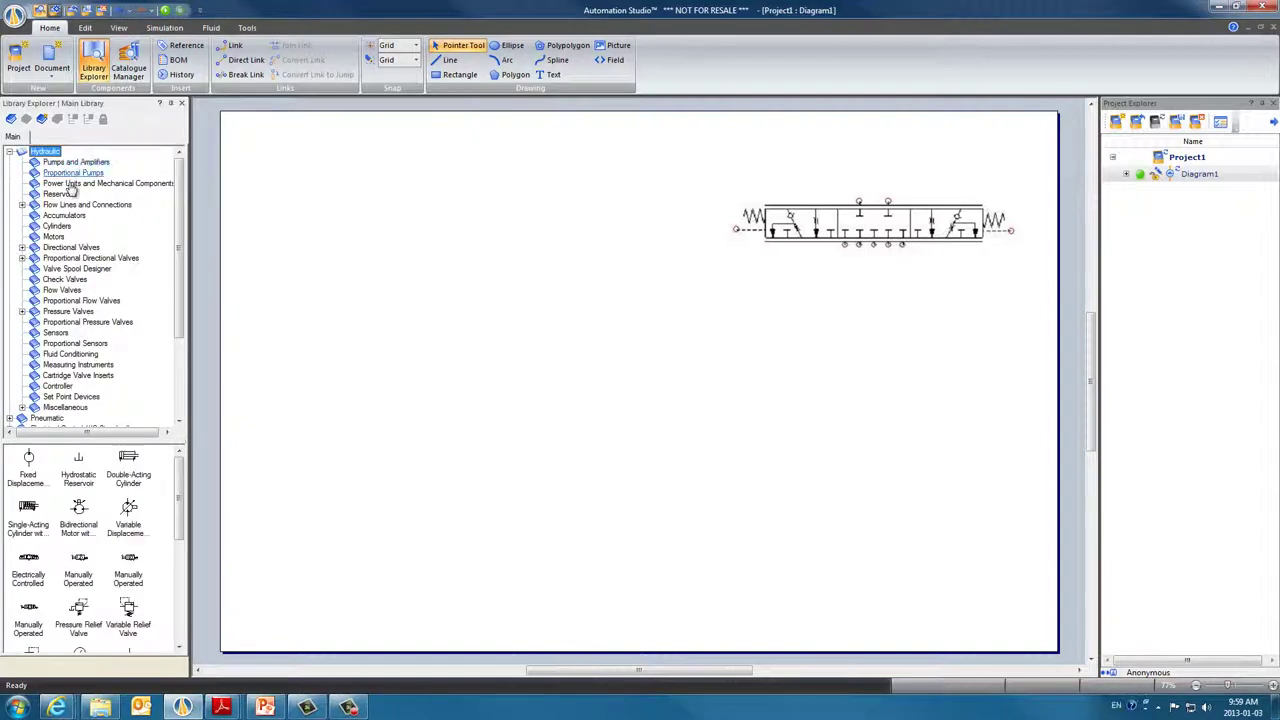
{"action": "left_click", "coordinate": [77, 269]}
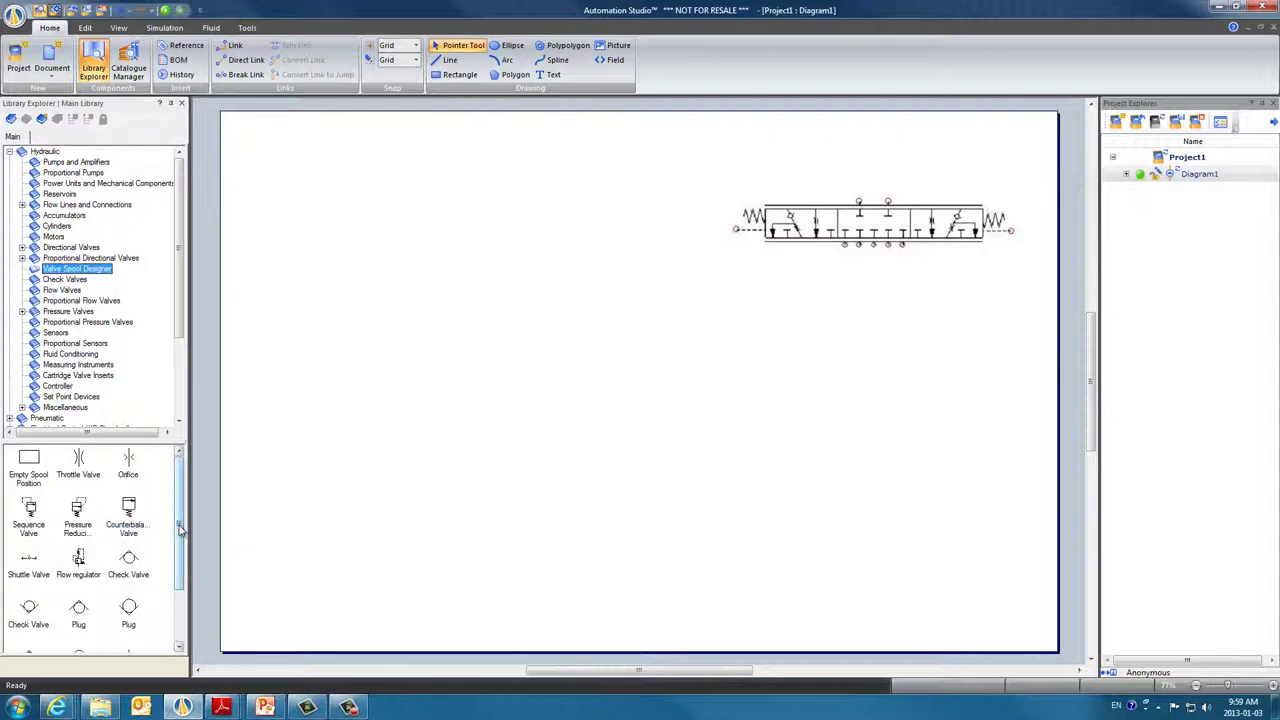
{"action": "left_click_drag", "start_coordinate": [180, 533], "coordinate": [179, 500]}
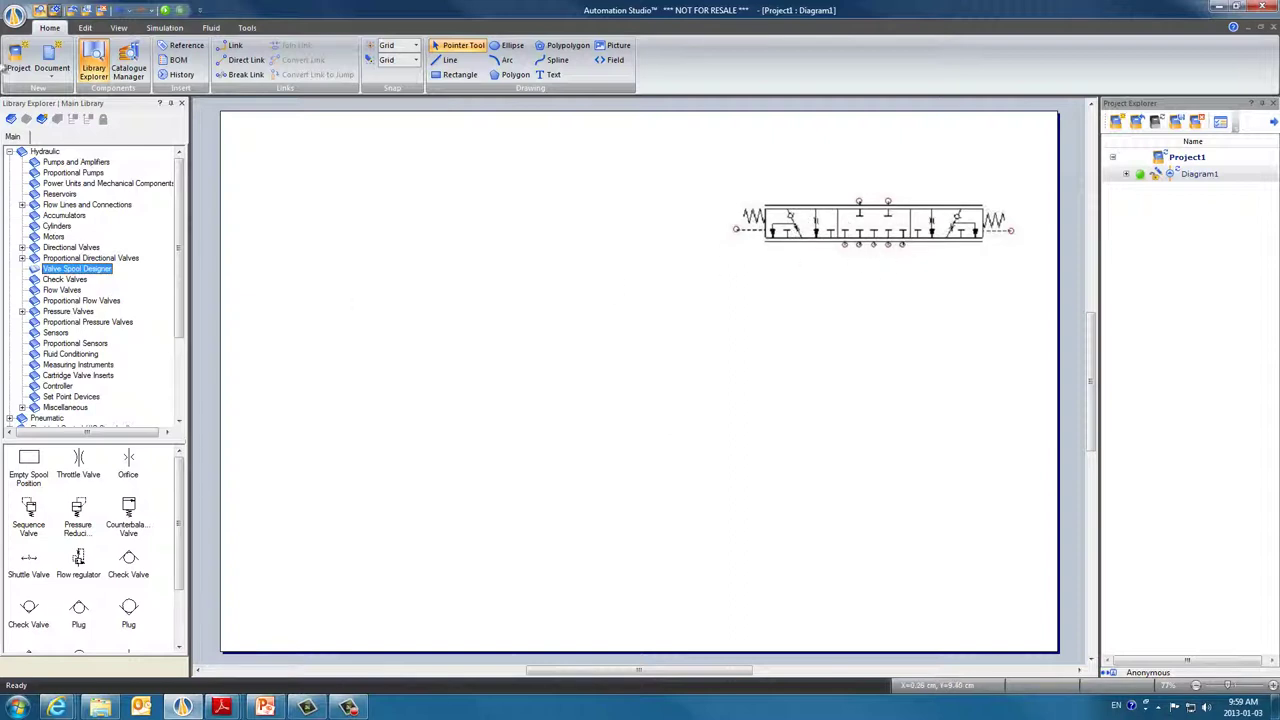
- Turn on the drawing grid and place an Empty Spool Position below-left of the valve
{"action": "left_click", "coordinate": [118, 27]}
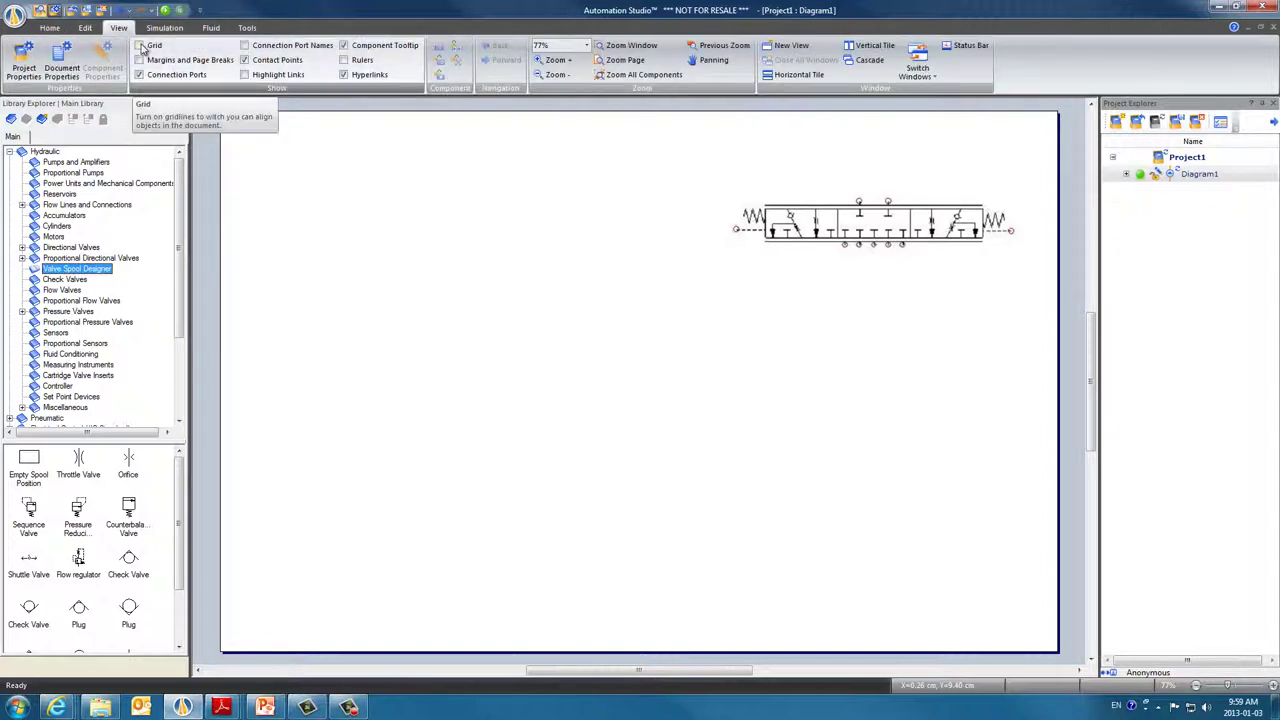
{"action": "left_click", "coordinate": [141, 46]}
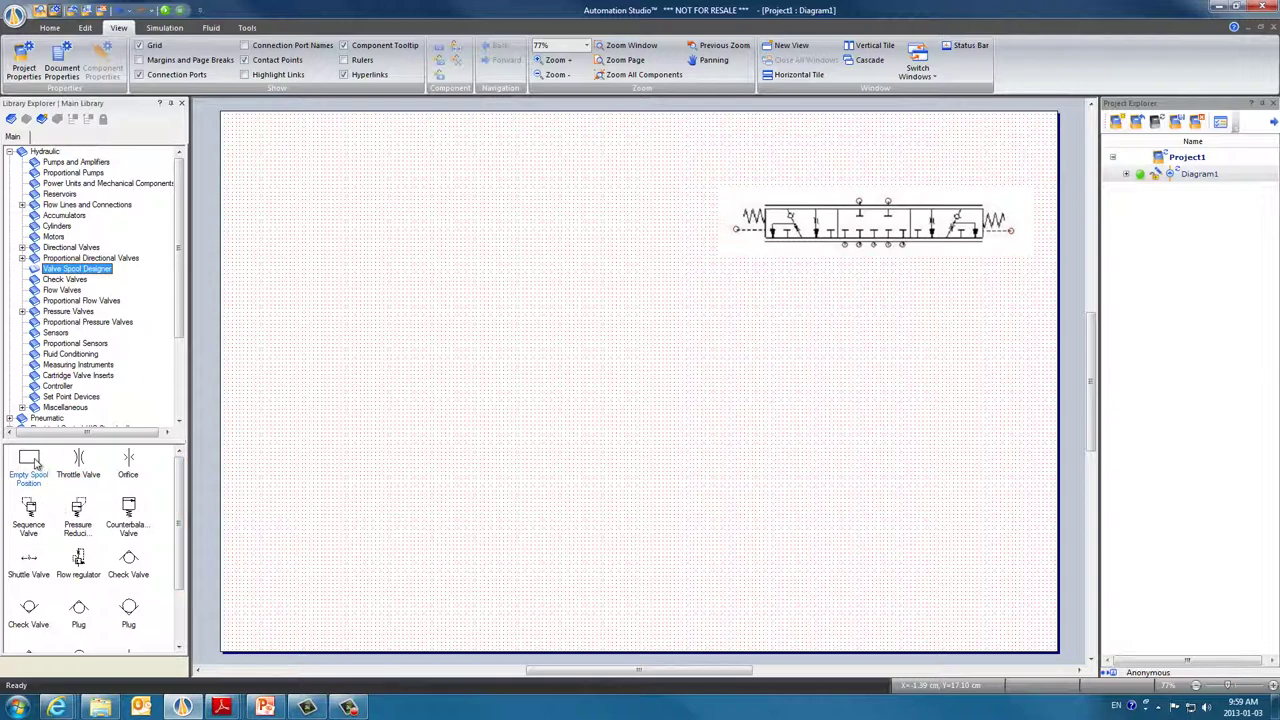
{"action": "left_click_drag", "start_coordinate": [29, 462], "coordinate": [543, 340]}
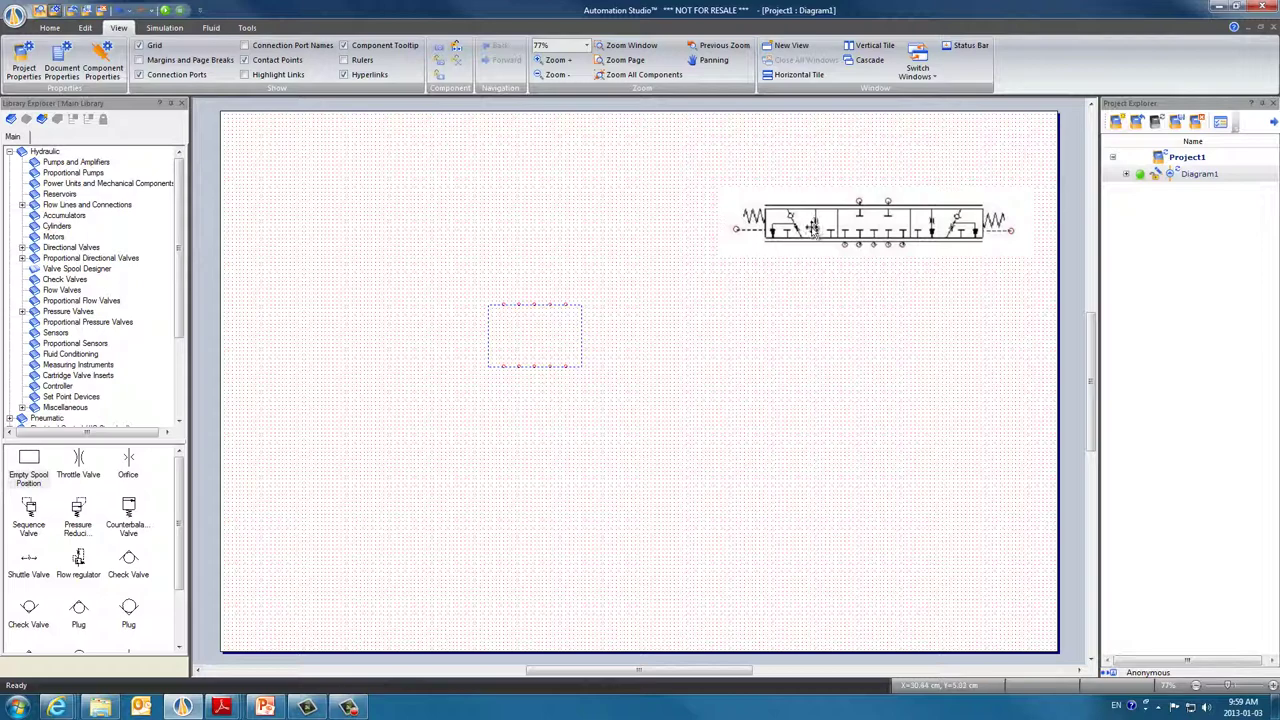
- Change the empty spool's Number of Horizontal Ports from 5 to 9
{"action": "double_click", "coordinate": [574, 308]}
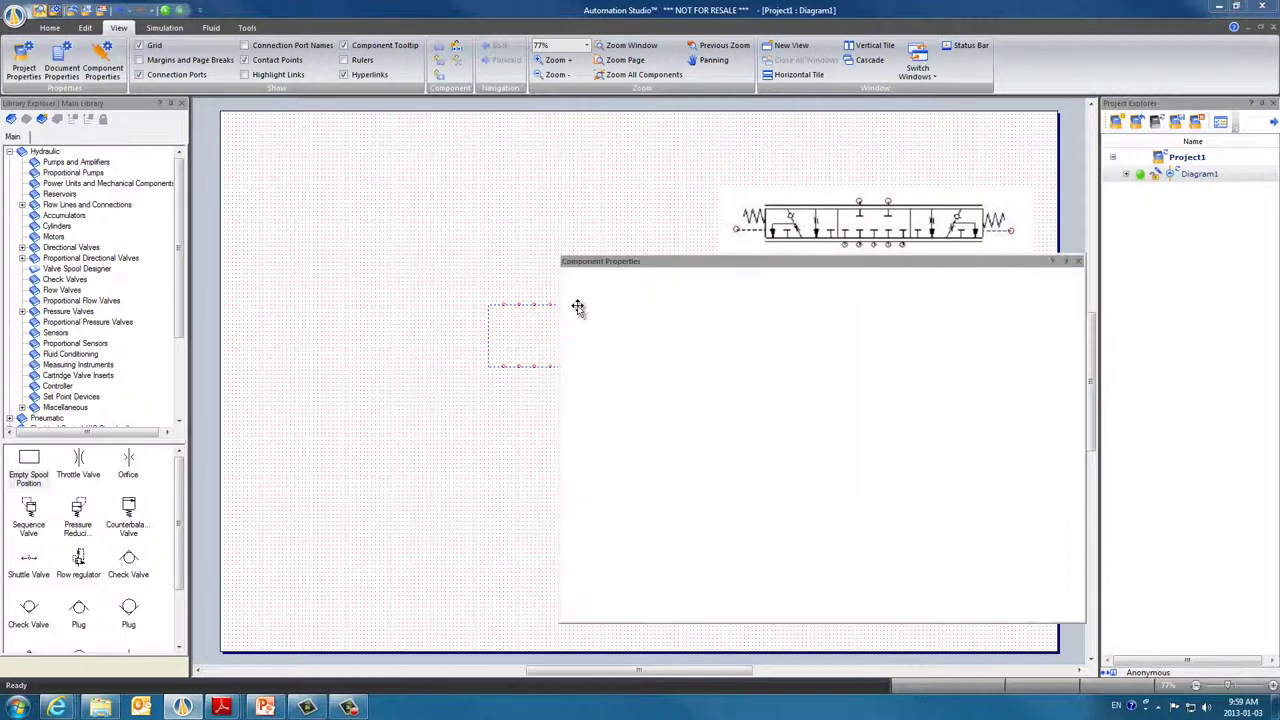
{"action": "left_click_drag", "start_coordinate": [632, 260], "coordinate": [519, 230]}
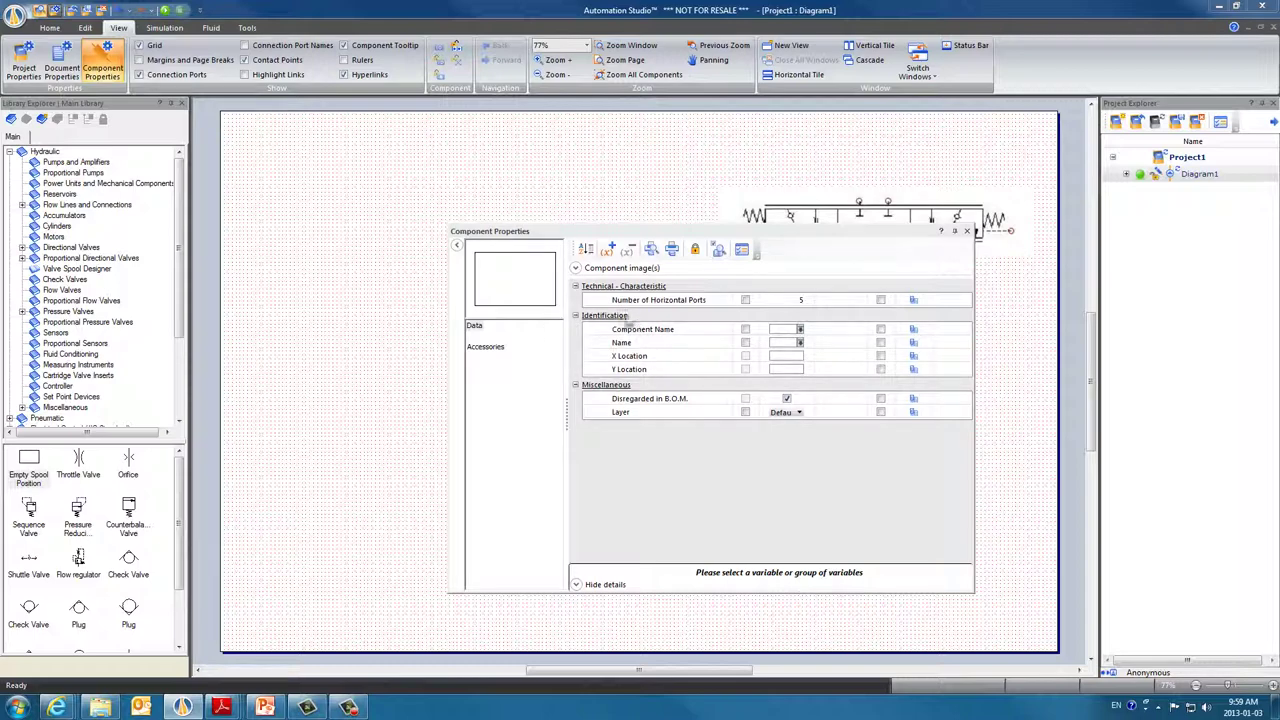
{"action": "left_click", "coordinate": [576, 269]}
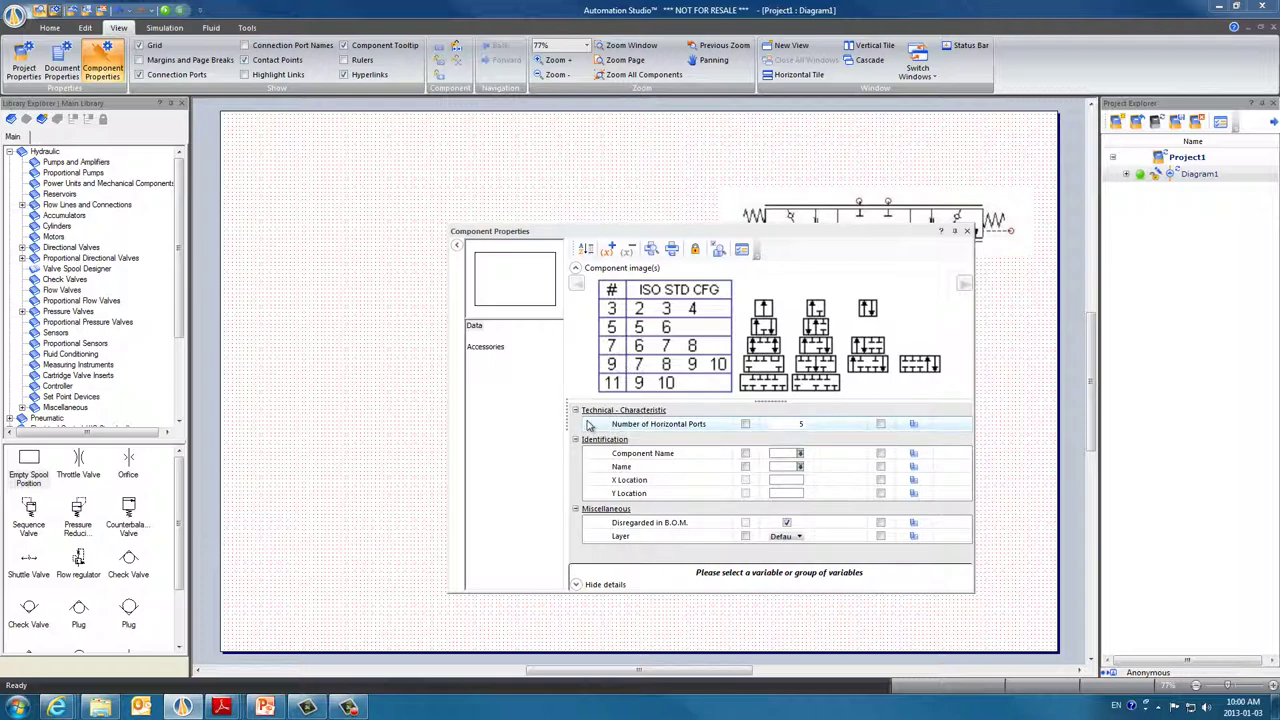
{"action": "left_click", "coordinate": [801, 424]}
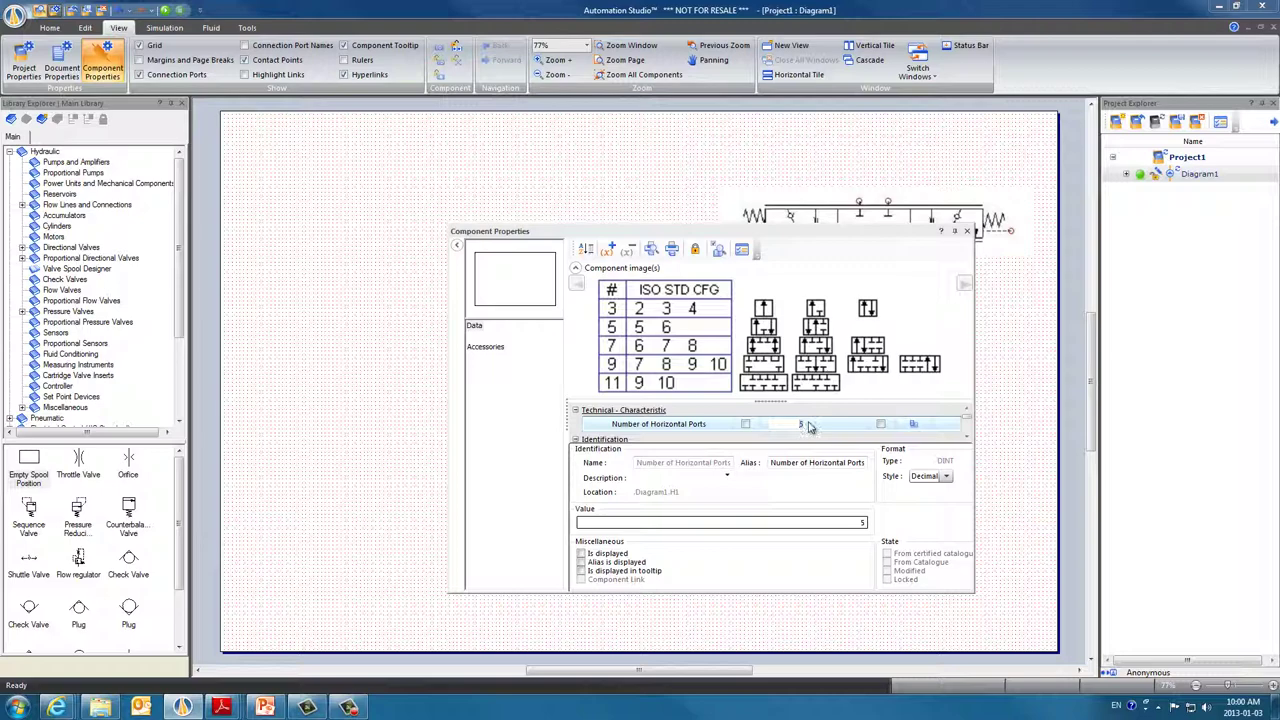
{"action": "type", "text": "9"}
{"action": "key", "text": "Return"}
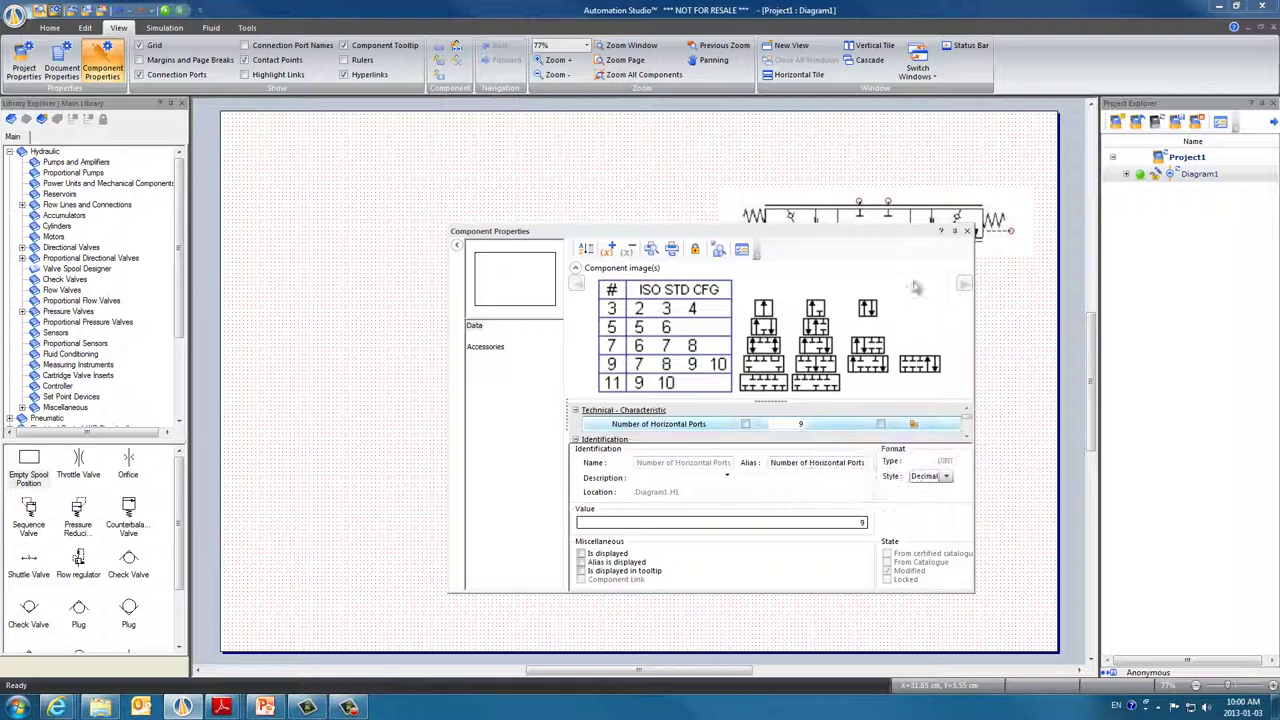
- Close the properties and place a throttle valve and a check valve side by side below the spool
{"action": "left_click", "coordinate": [967, 232]}
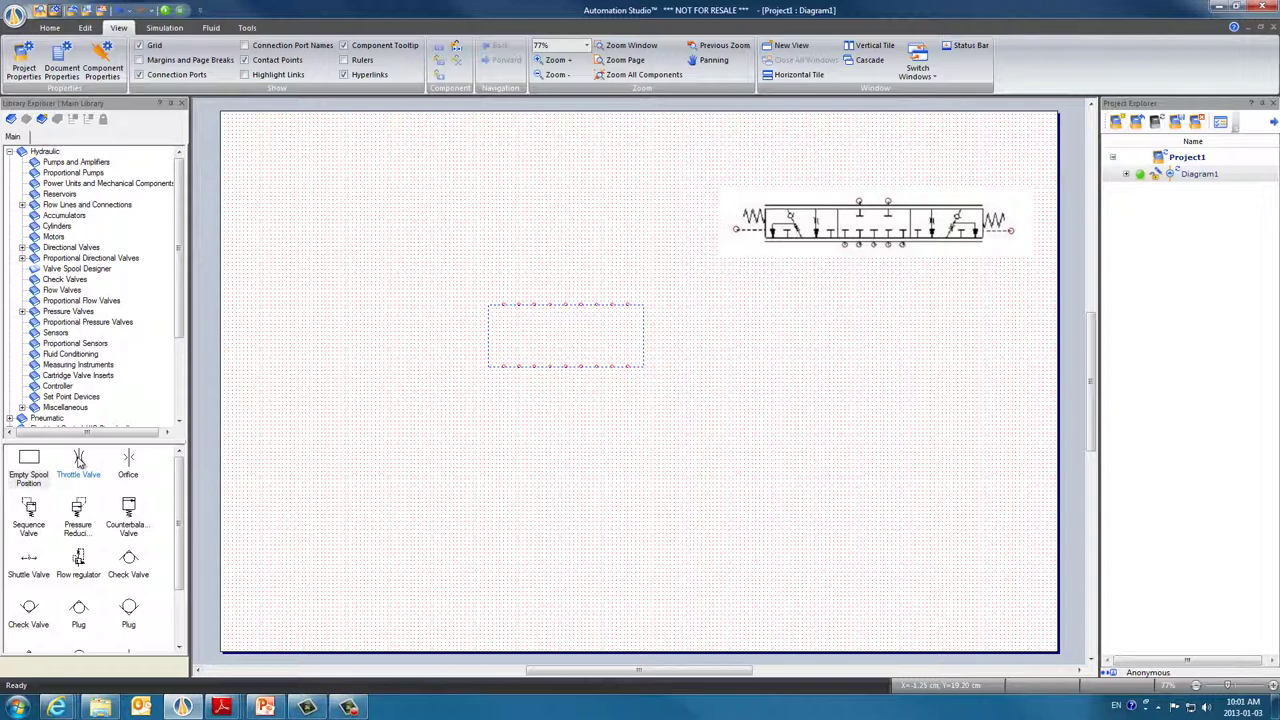
{"action": "left_click_drag", "start_coordinate": [79, 458], "coordinate": [600, 452]}
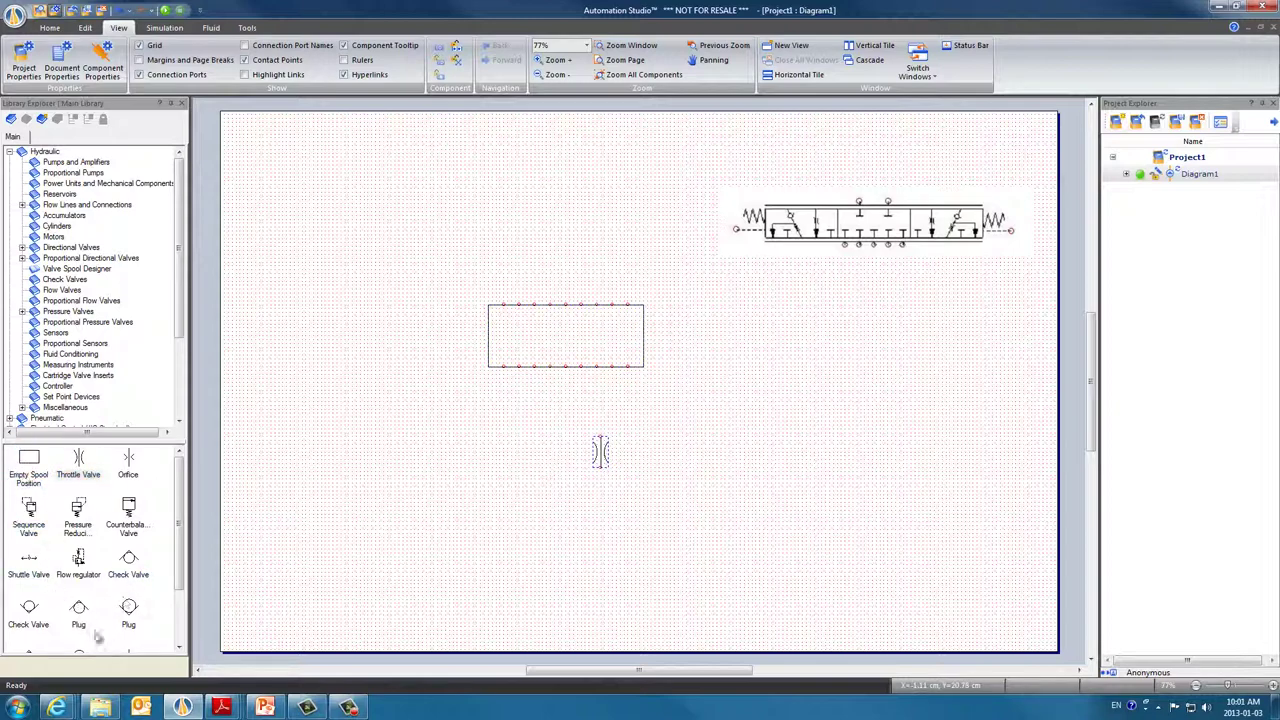
{"action": "left_click_drag", "start_coordinate": [26, 612], "coordinate": [571, 458]}
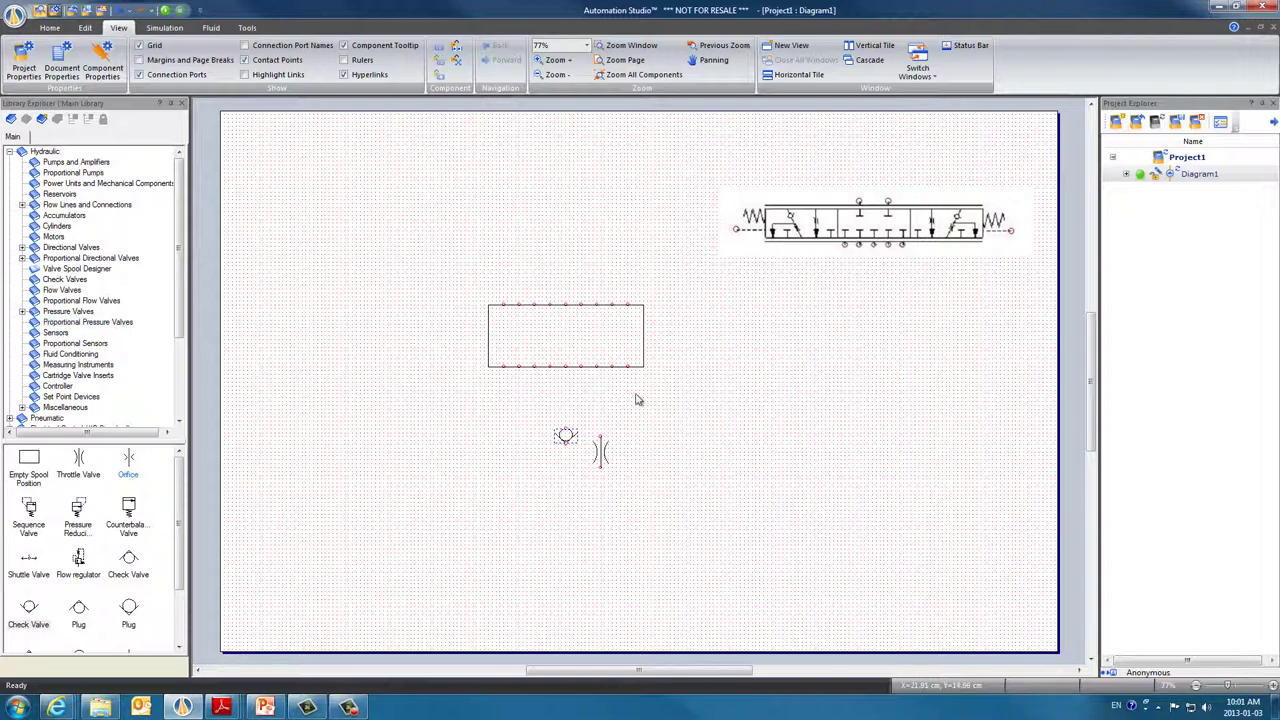
{"action": "left_click_drag", "start_coordinate": [566, 437], "coordinate": [600, 437]}
- Place a plug symbol in the spool's lower-right corner
{"action": "scroll", "coordinate": [183, 568], "scroll_direction": "down", "scroll_amount": 1}
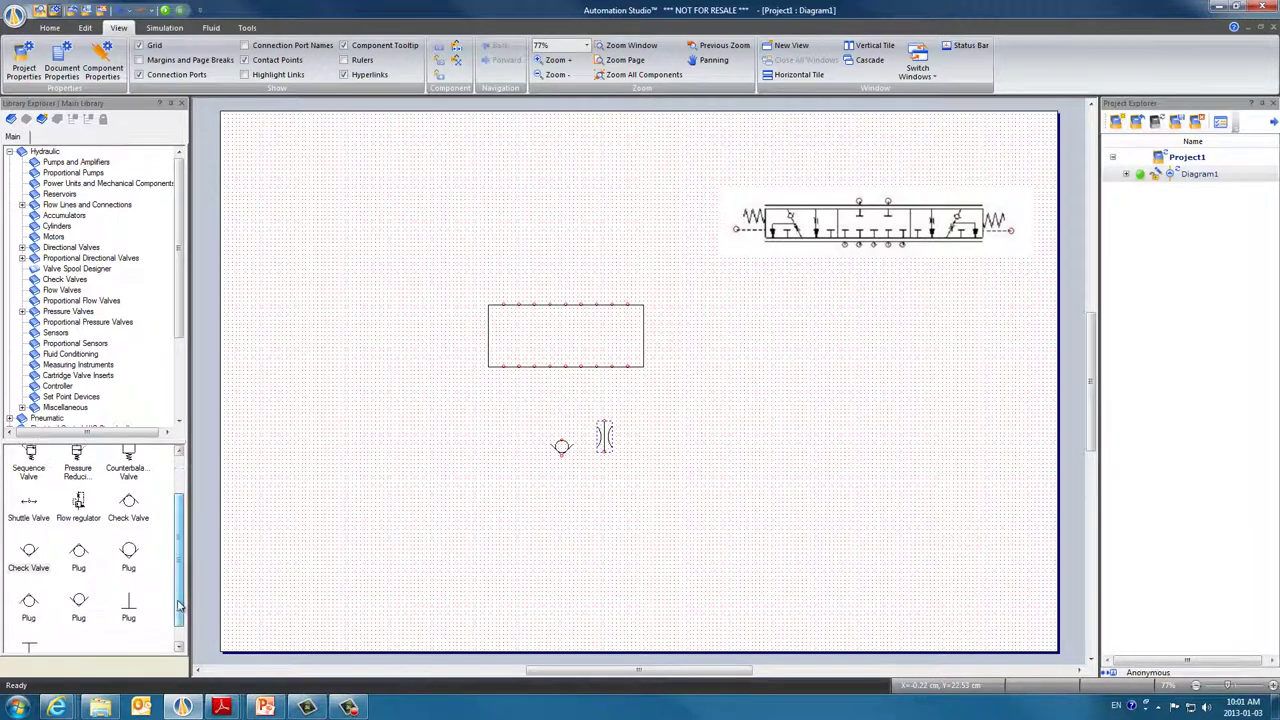
{"action": "left_click_drag", "start_coordinate": [28, 552], "coordinate": [442, 463]}
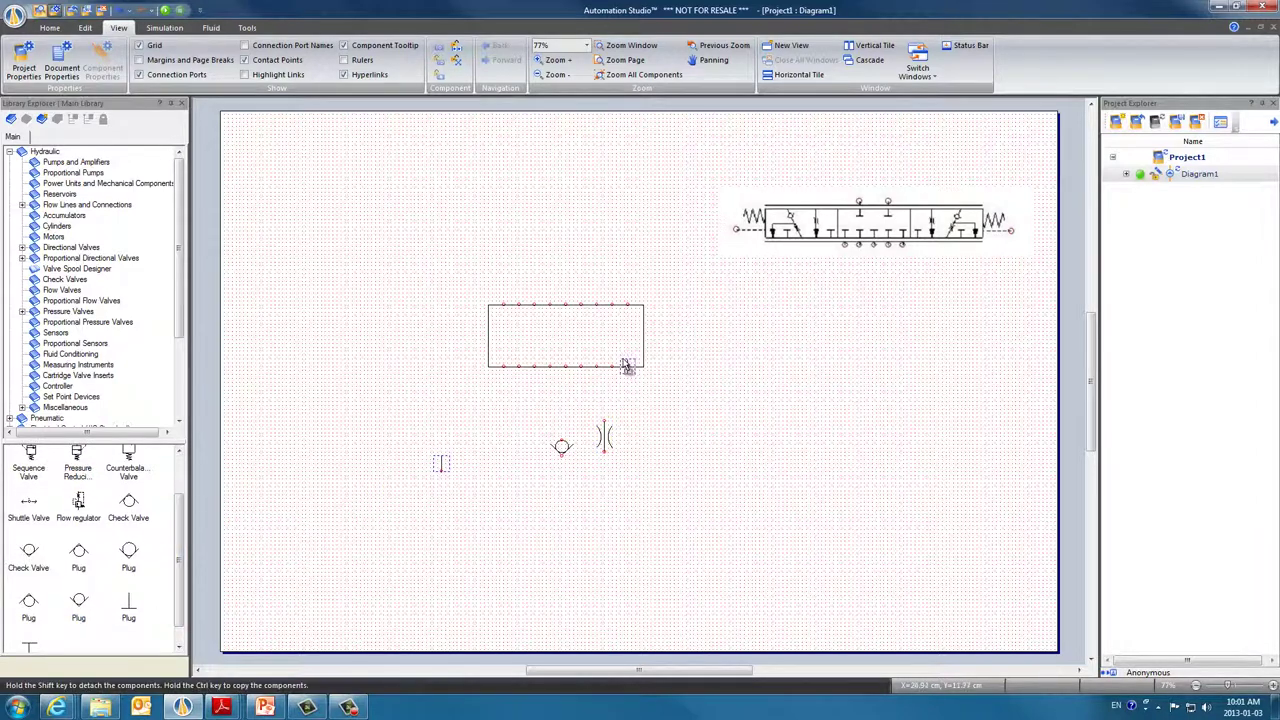
{"action": "left_click_drag", "start_coordinate": [630, 360], "coordinate": [629, 360]}
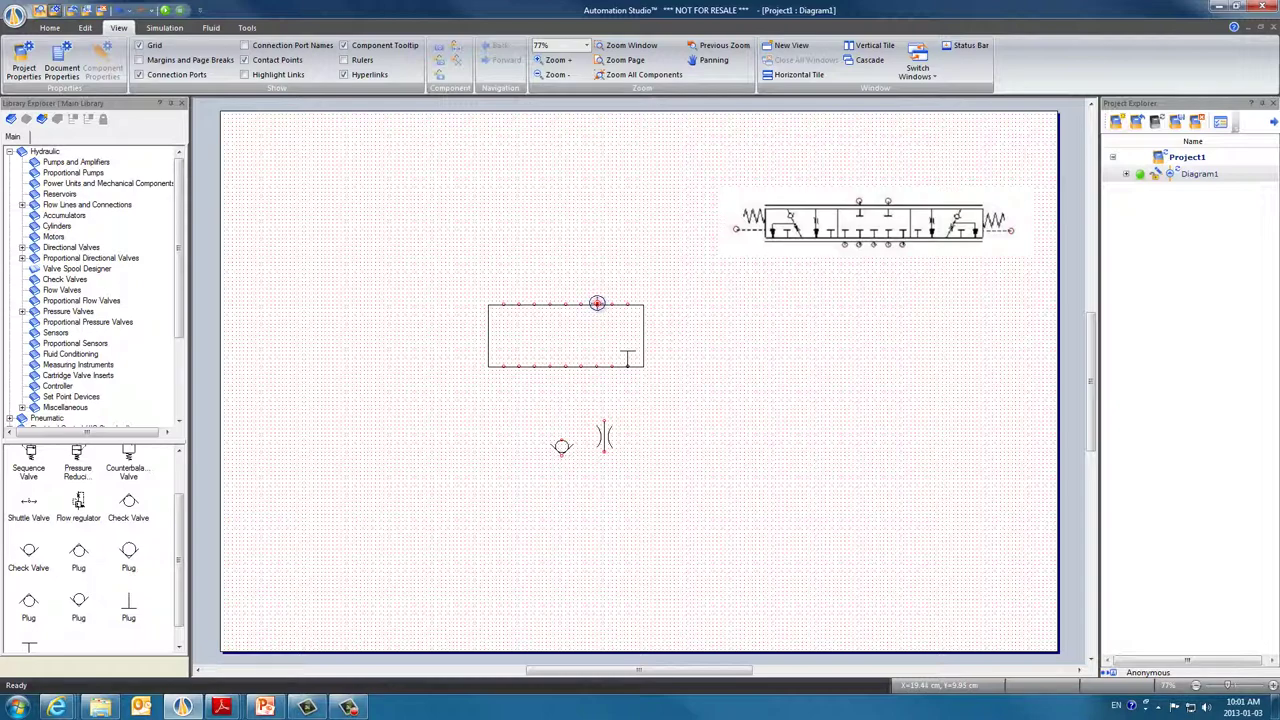
- Draw a vertical divider and a flow line from a top port to a bottom port
{"action": "left_click_drag", "start_coordinate": [597, 303], "coordinate": [597, 366]}
{"action": "left_click", "coordinate": [534, 304]}
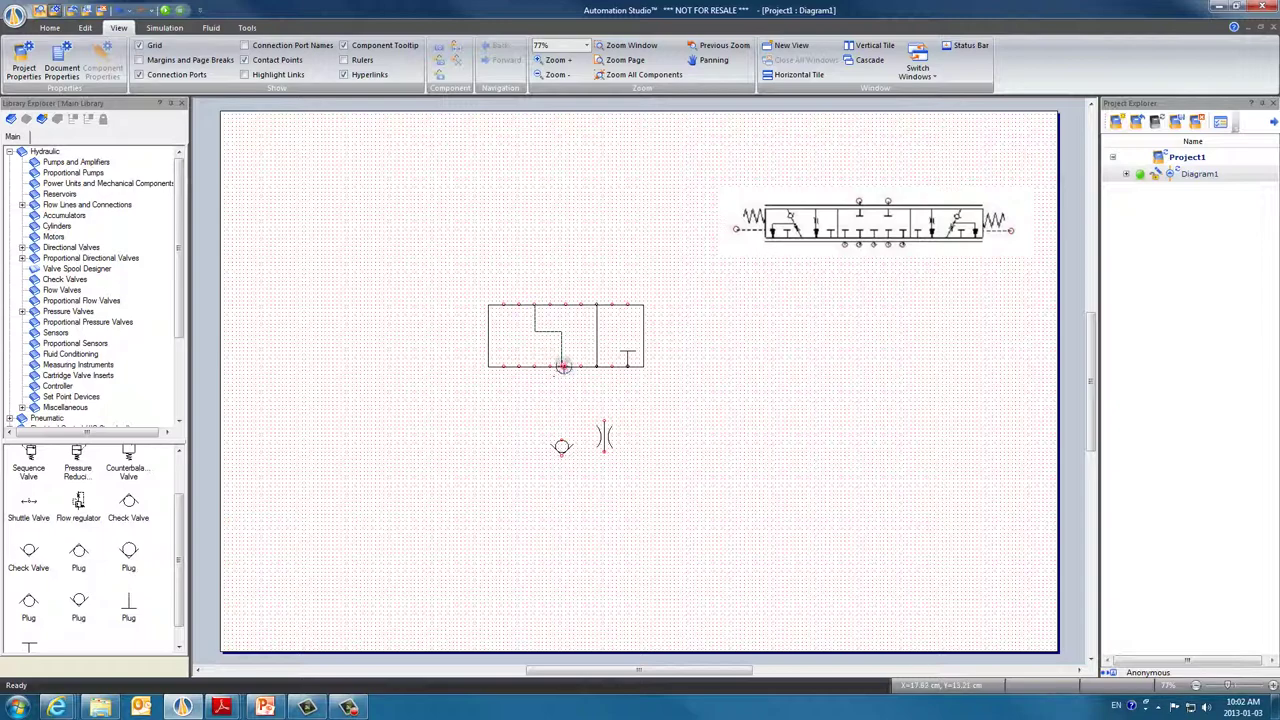
{"action": "left_click", "coordinate": [565, 365]}
- Make the flow line Direct (diagonal) and copy the plug into the left section
{"action": "left_click", "coordinate": [554, 333]}
{"action": "right_click", "coordinate": [554, 333]}
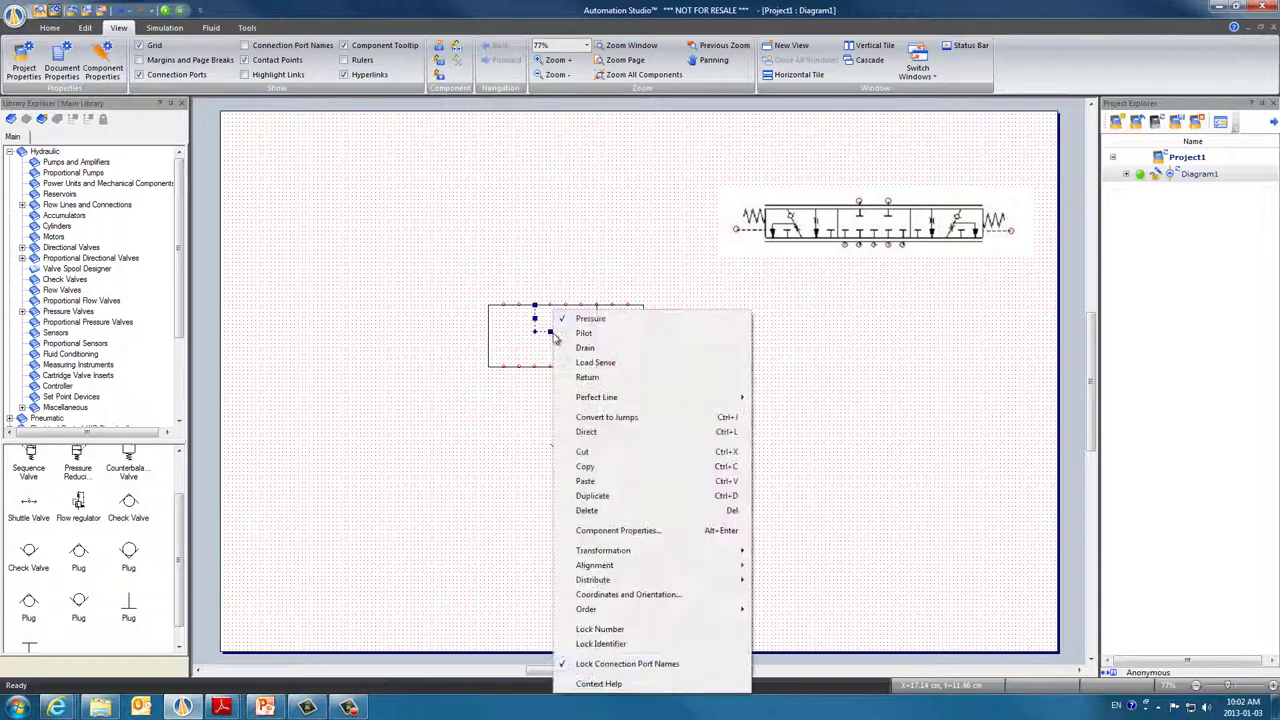
{"action": "left_click", "coordinate": [585, 433]}
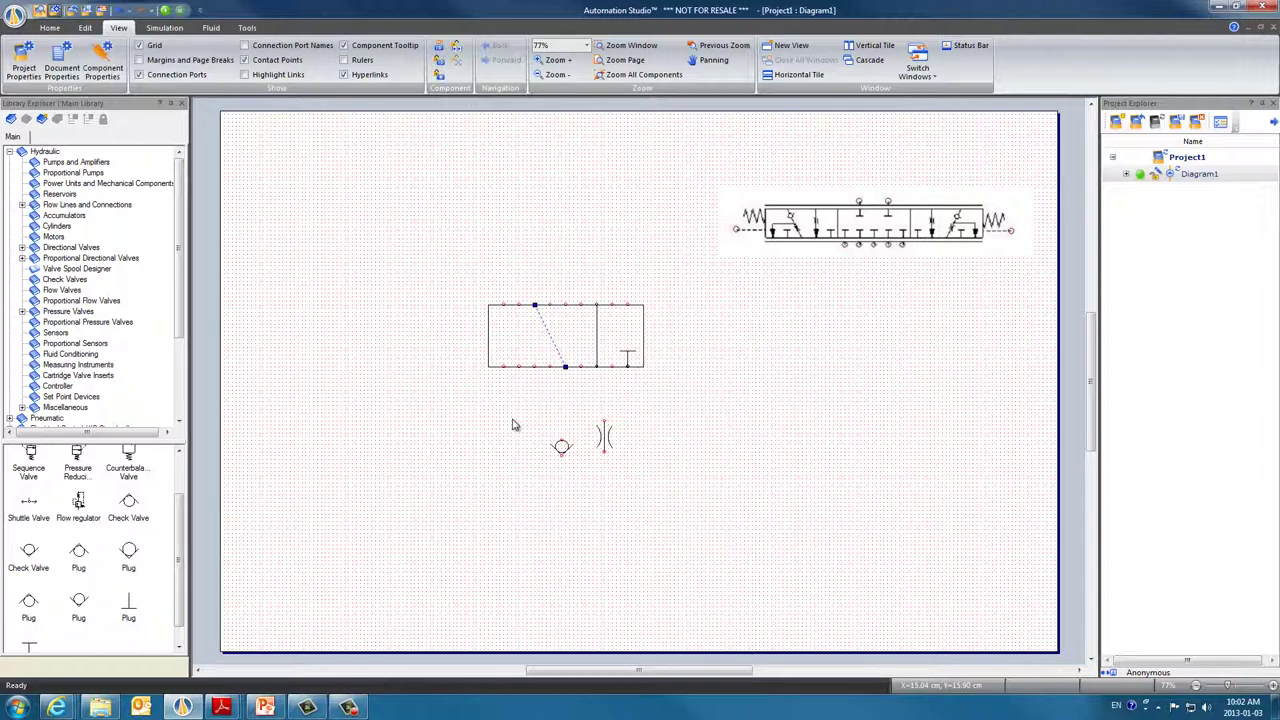
{"action": "left_click", "coordinate": [513, 425]}
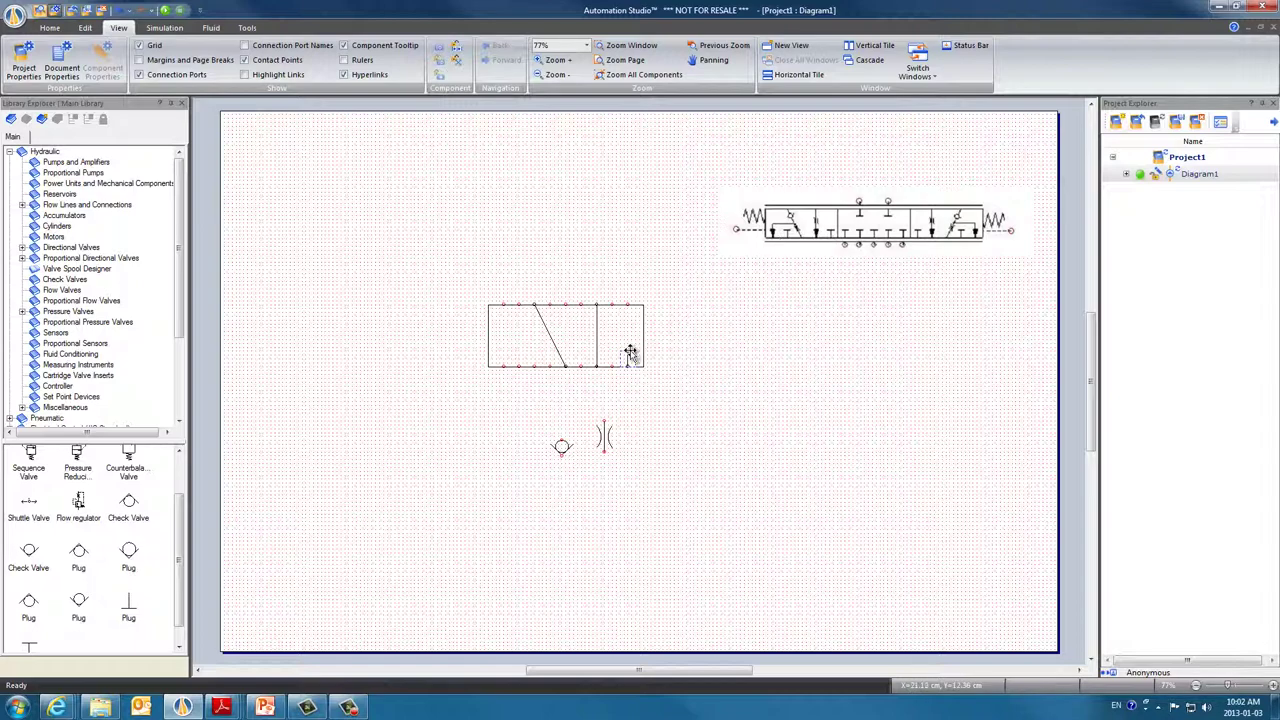
{"action": "left_click_drag", "start_coordinate": [630, 354], "coordinate": [538, 360]}
- Unlock the throttle's size and move it onto the spool's vertical flow line
{"action": "left_click_drag", "start_coordinate": [606, 440], "coordinate": [662, 410]}
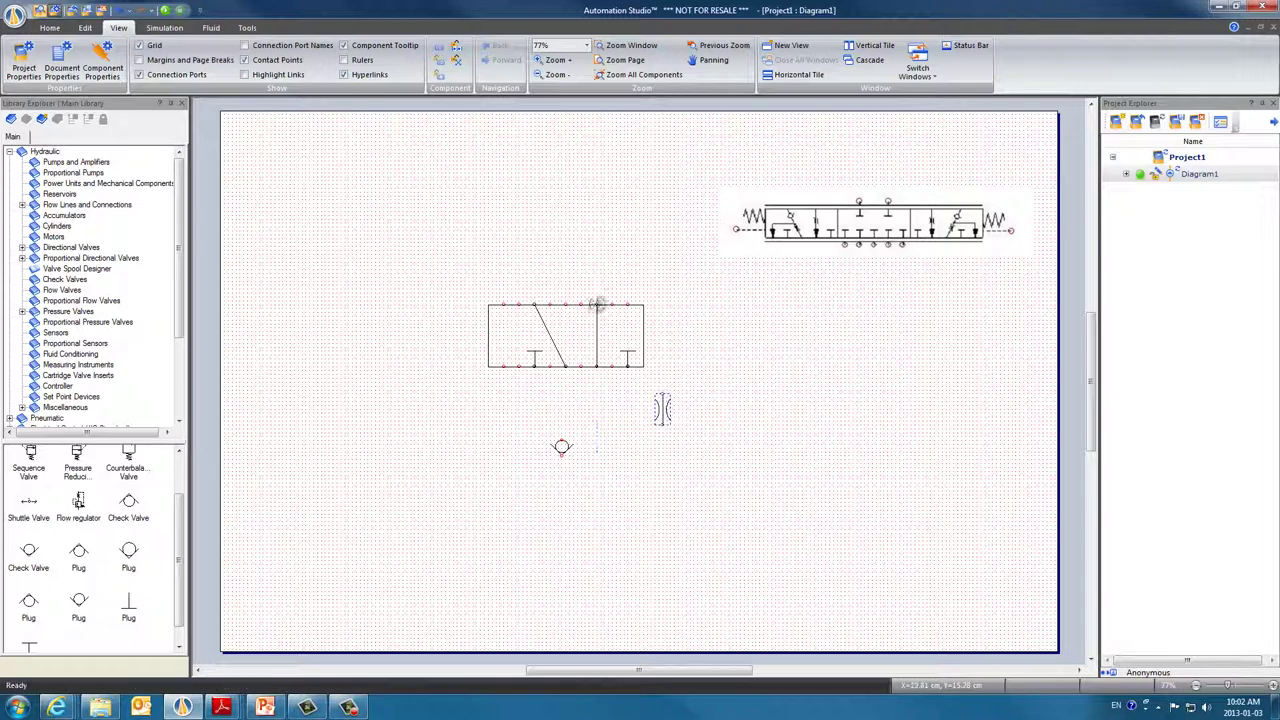
{"action": "right_click", "coordinate": [665, 410]}
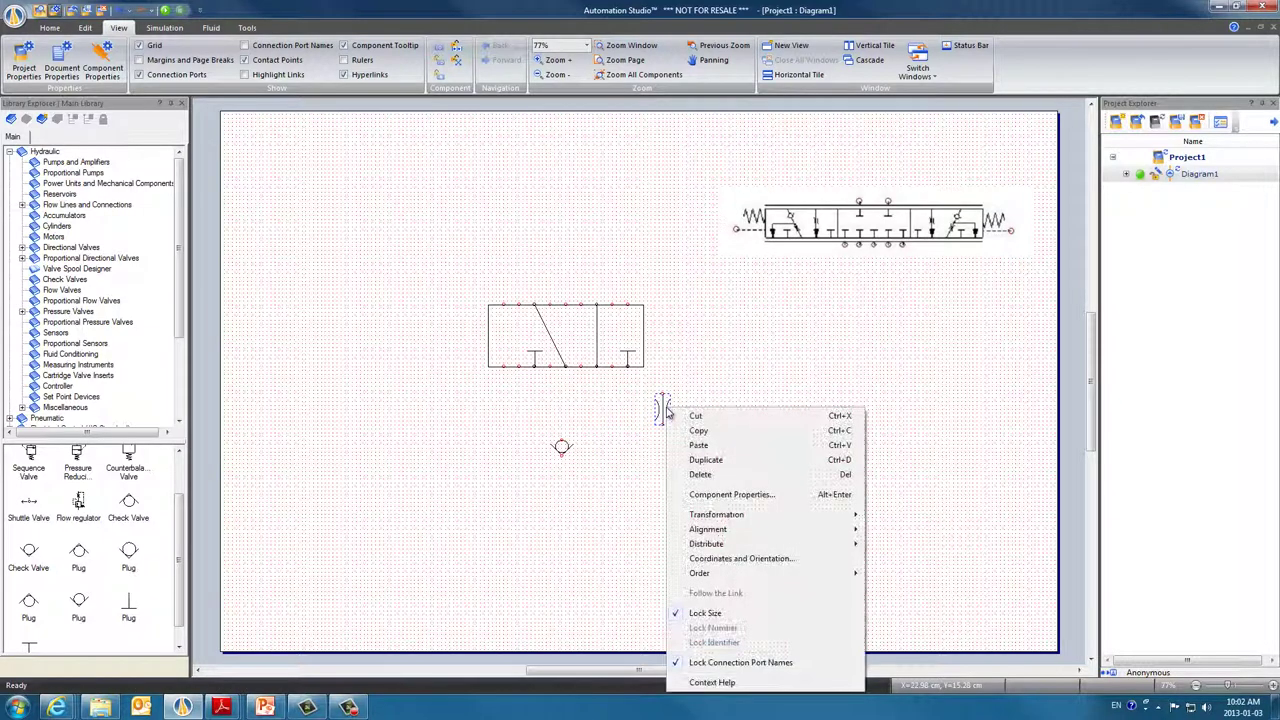
{"action": "left_click", "coordinate": [678, 614]}
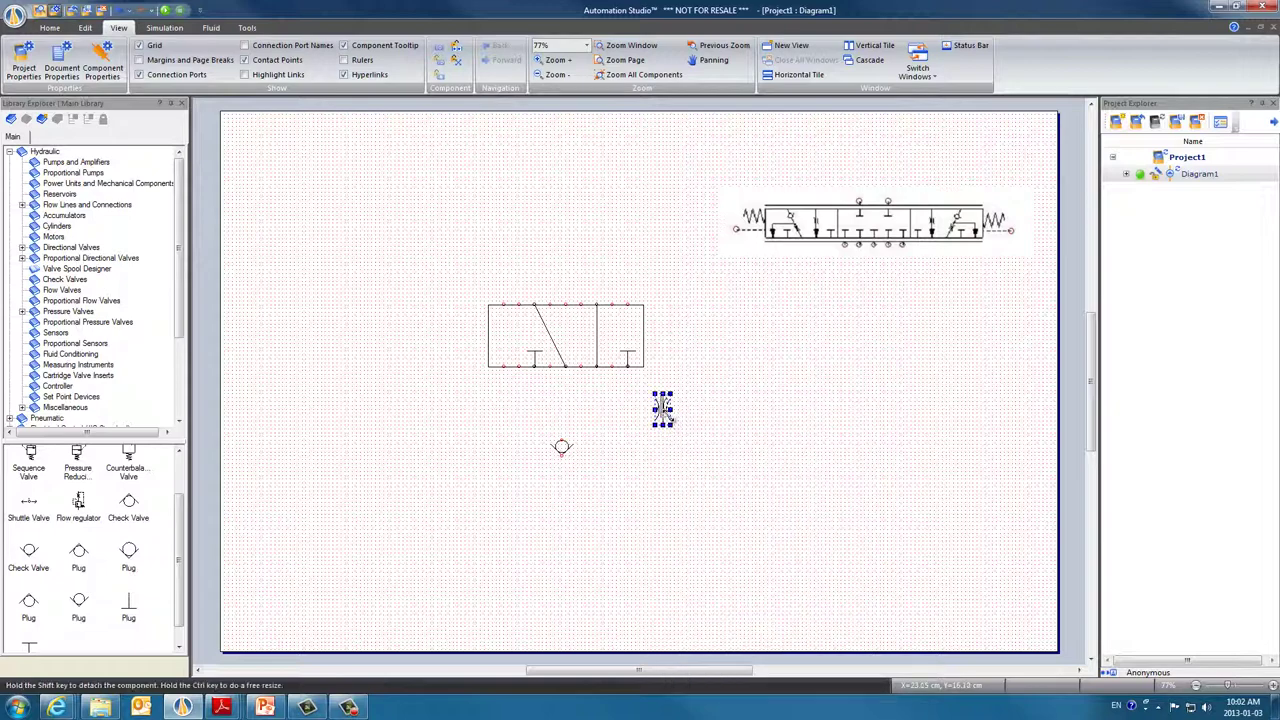
{"action": "left_click", "coordinate": [692, 408]}
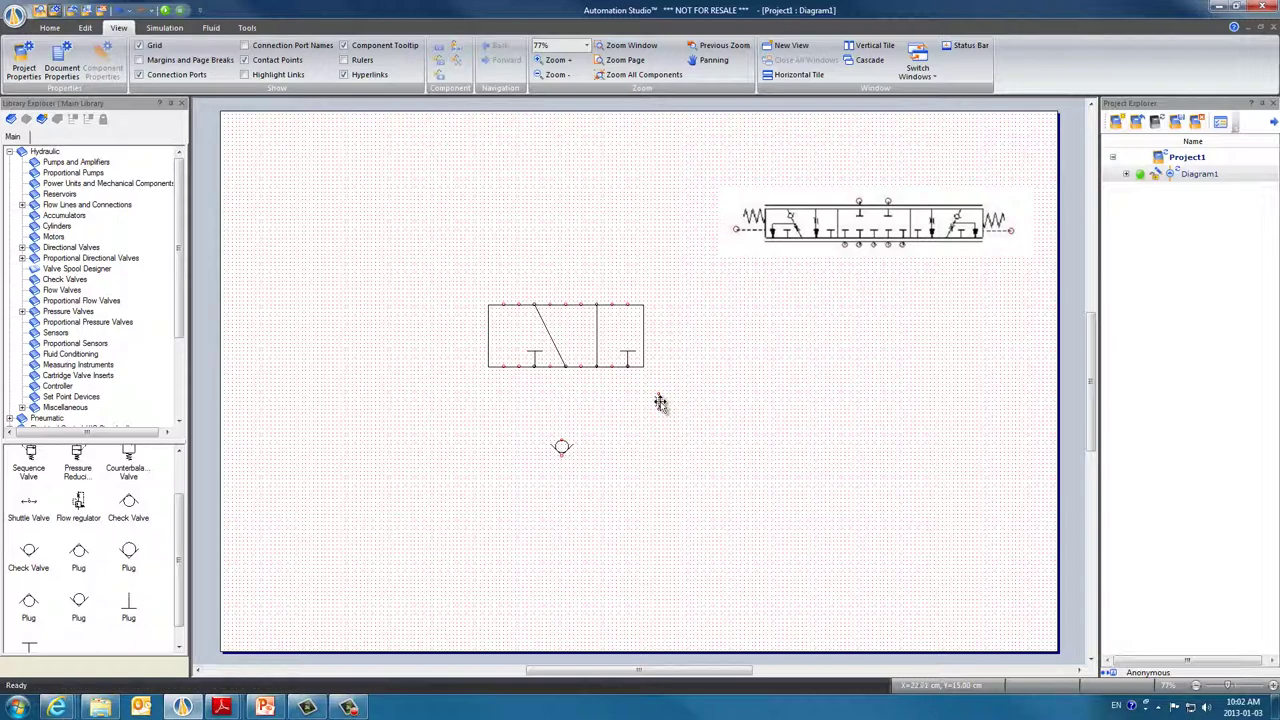
{"action": "left_click_drag", "start_coordinate": [659, 404], "coordinate": [602, 334]}
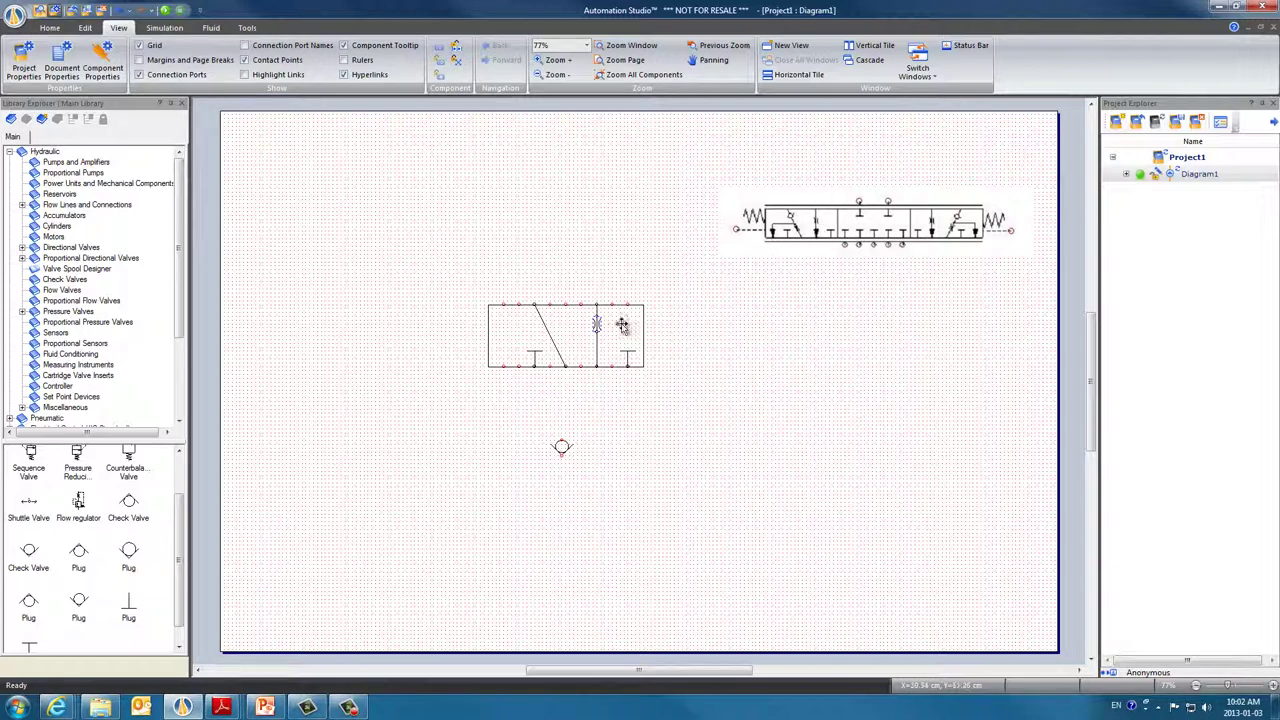
- Give the vertical flow line a filled arrowhead line end (style 9) at 100% size
{"action": "left_click", "coordinate": [597, 352]}
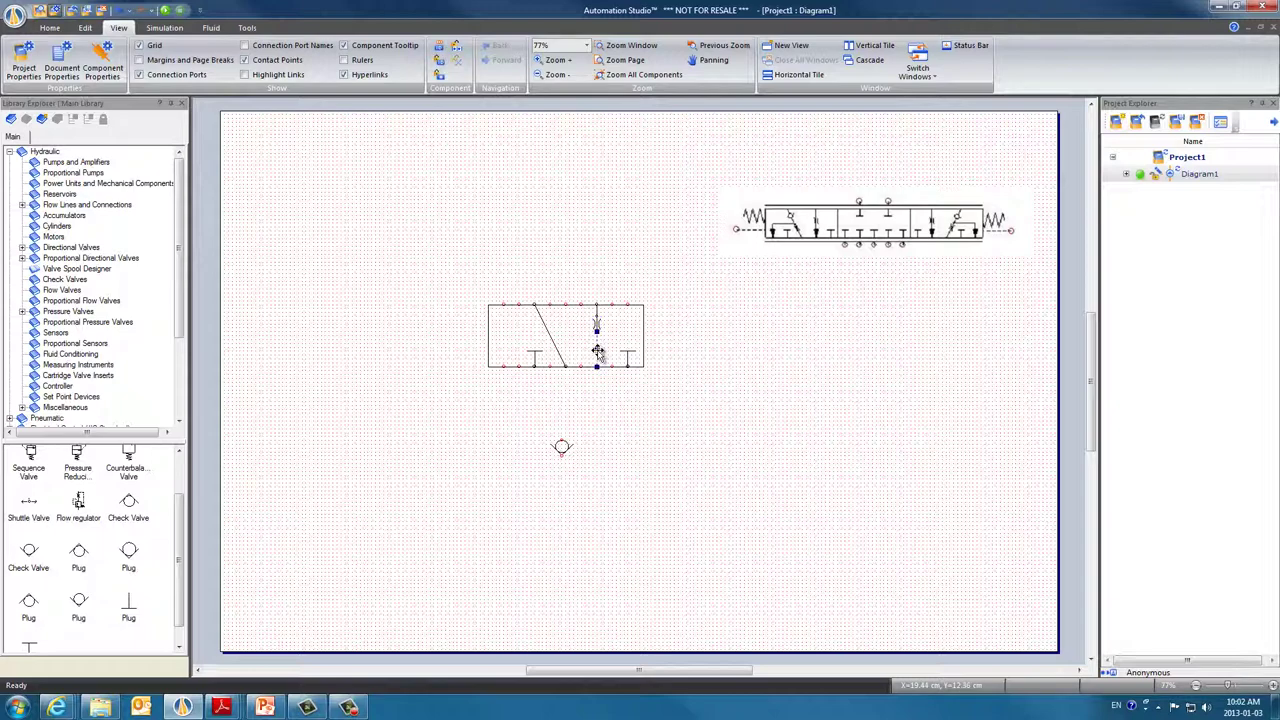
{"action": "left_click", "coordinate": [85, 28]}
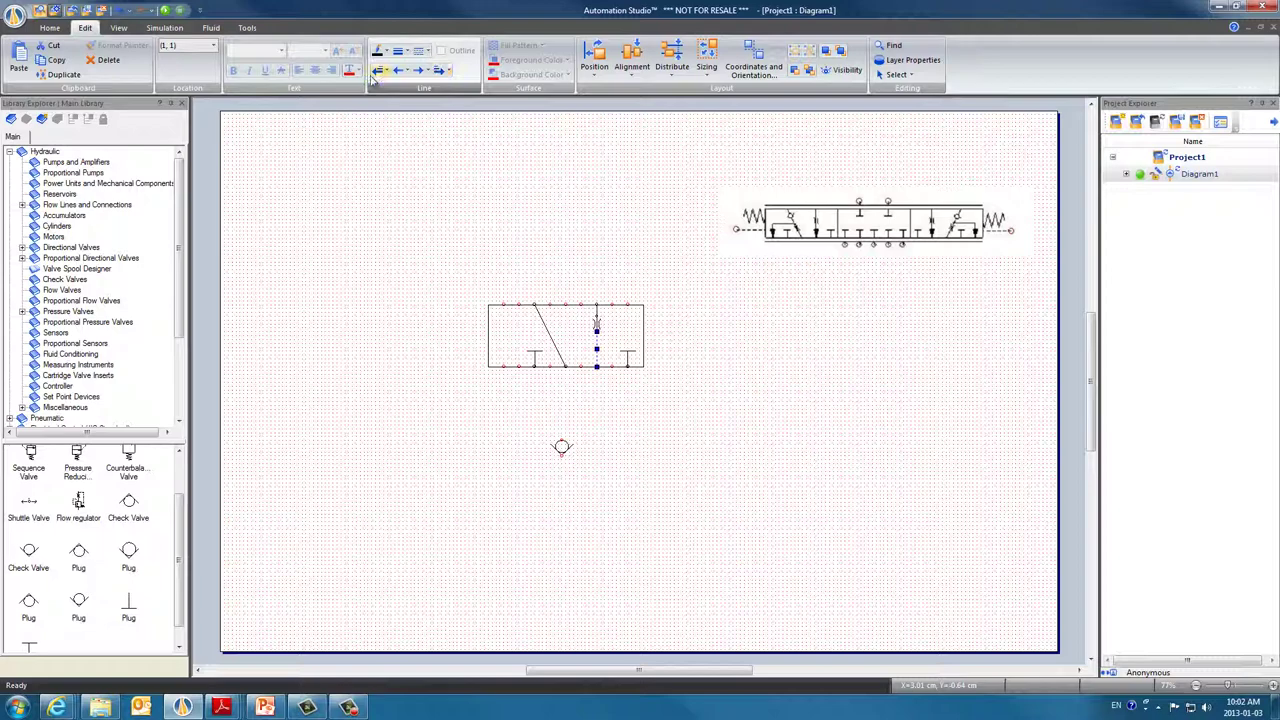
{"action": "left_click", "coordinate": [424, 71]}
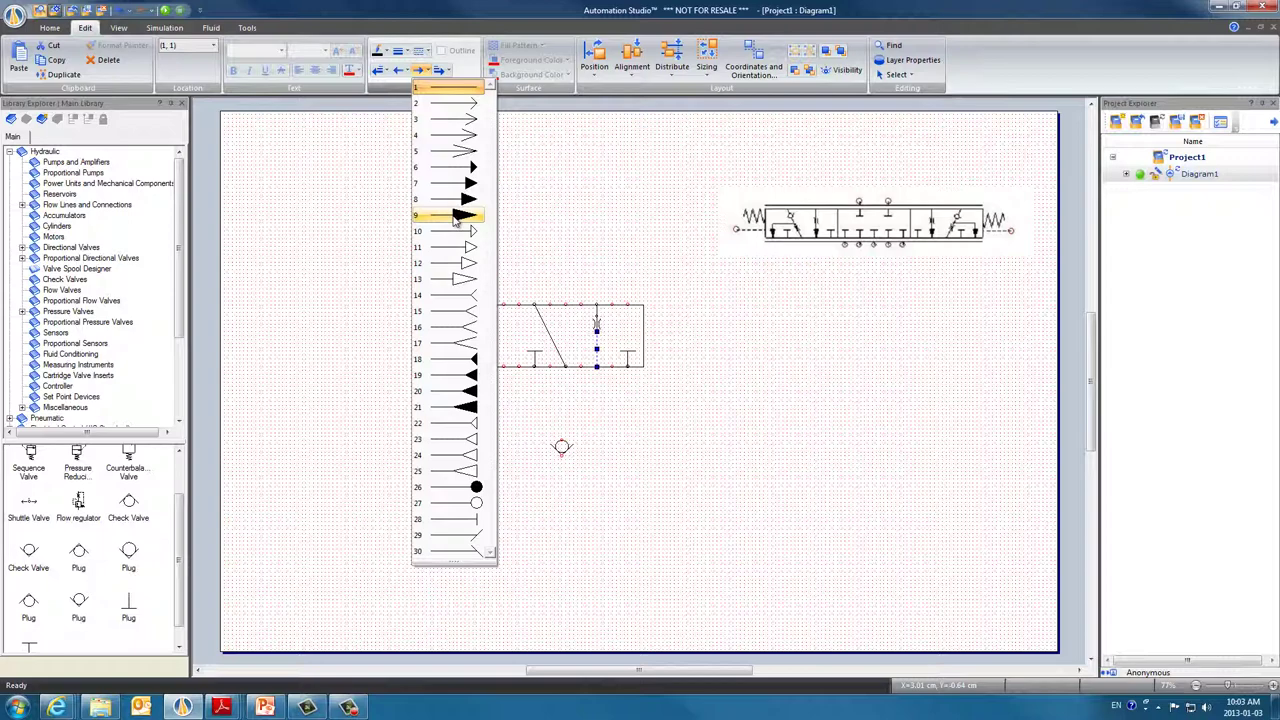
{"action": "left_click", "coordinate": [455, 217]}
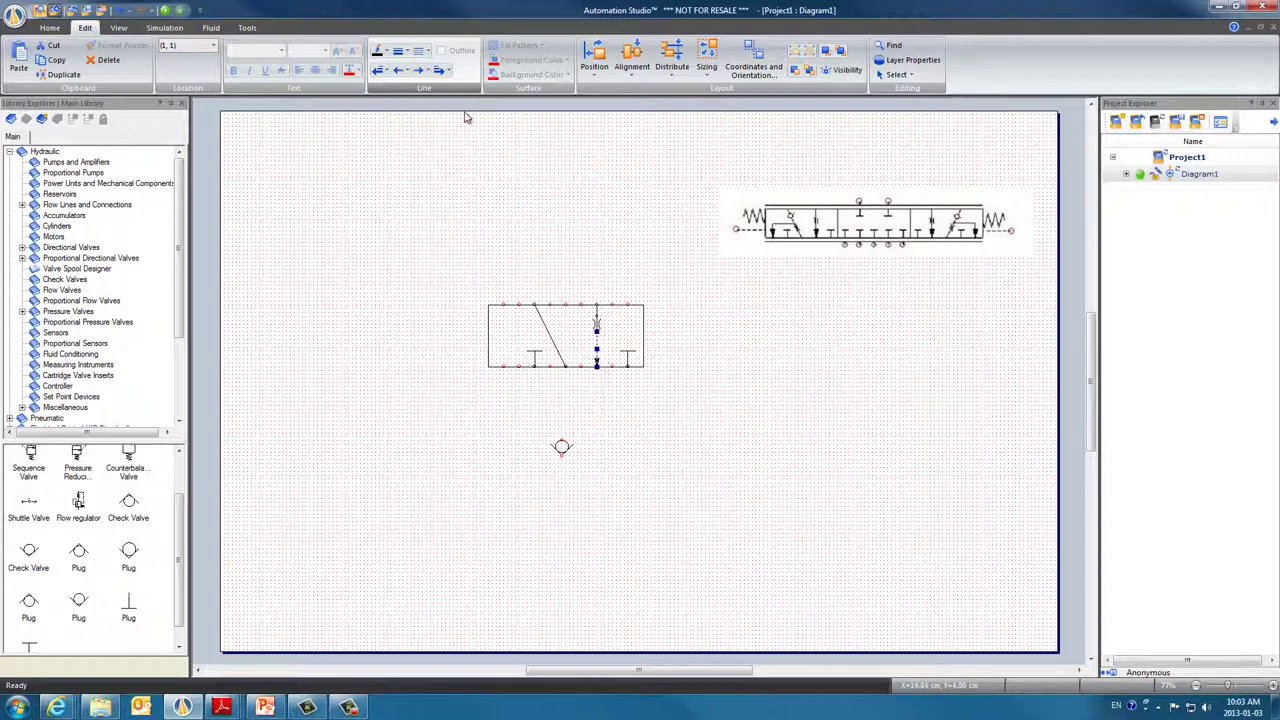
{"action": "left_click", "coordinate": [446, 70]}
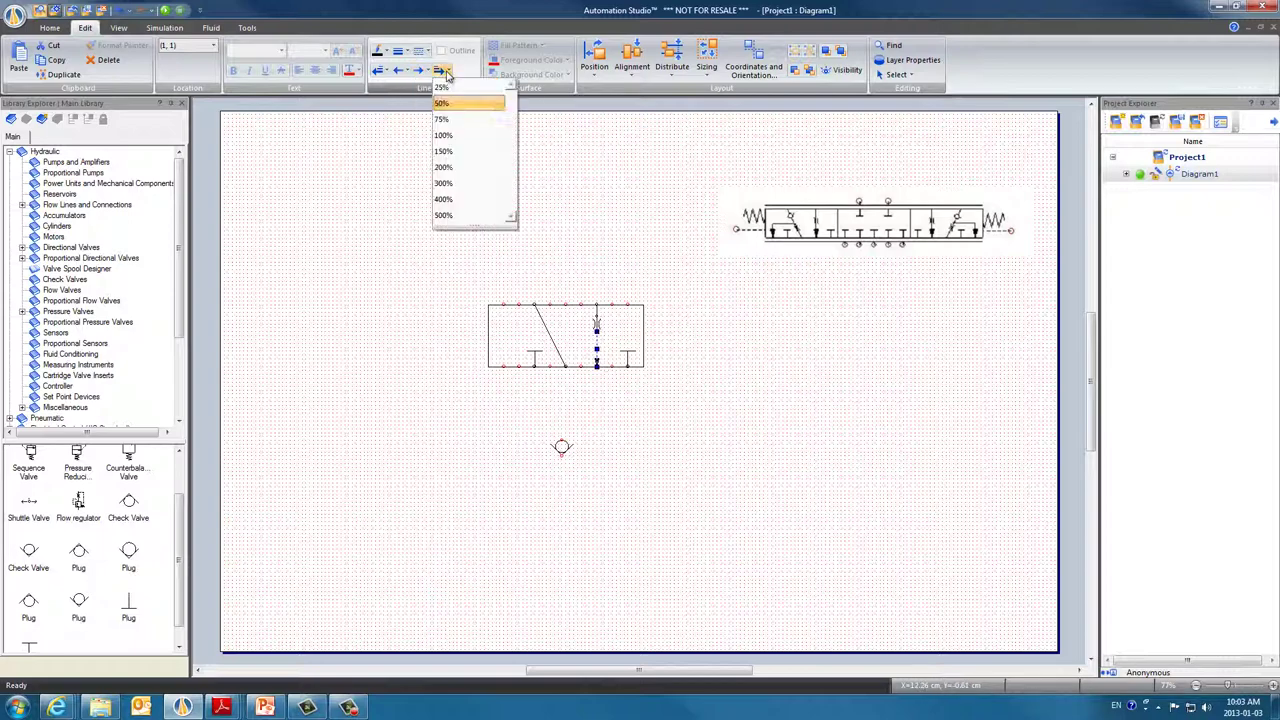
{"action": "left_click", "coordinate": [451, 137]}
{"action": "left_click", "coordinate": [603, 385]}
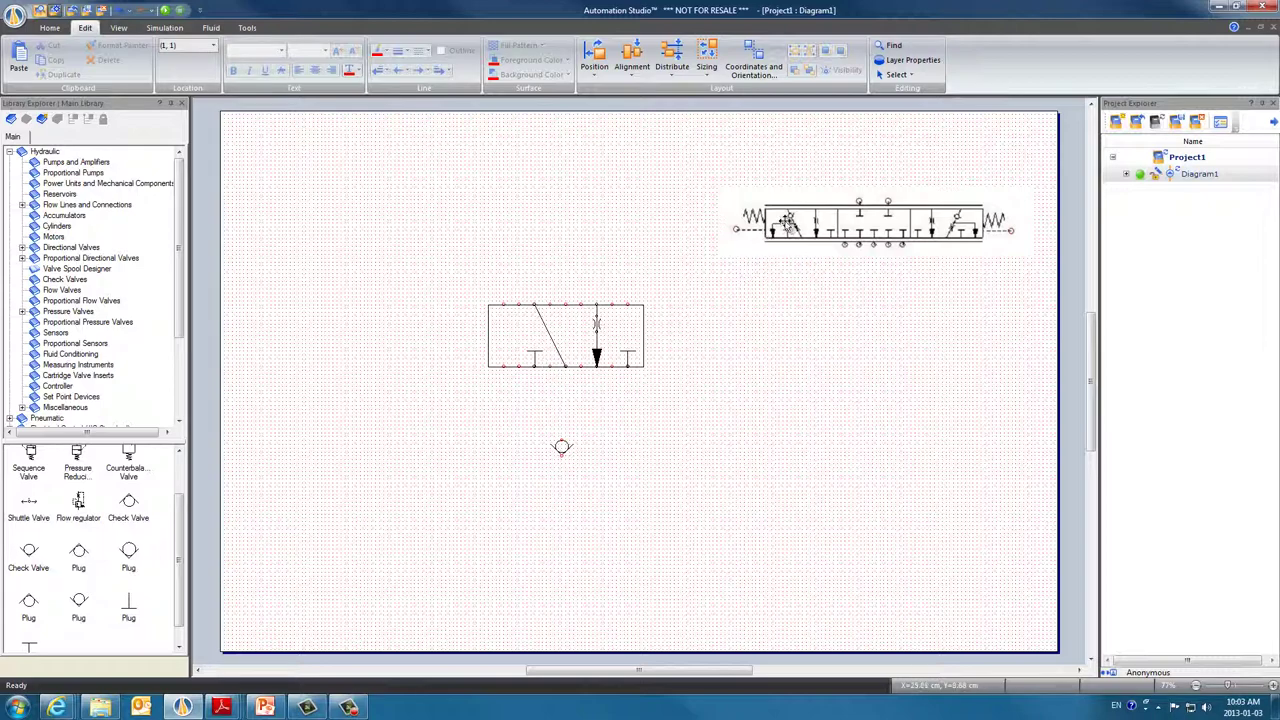
- Move the plug into the spool box and rotate it to match the diagonal line
{"action": "left_click_drag", "start_coordinate": [562, 447], "coordinate": [581, 428]}
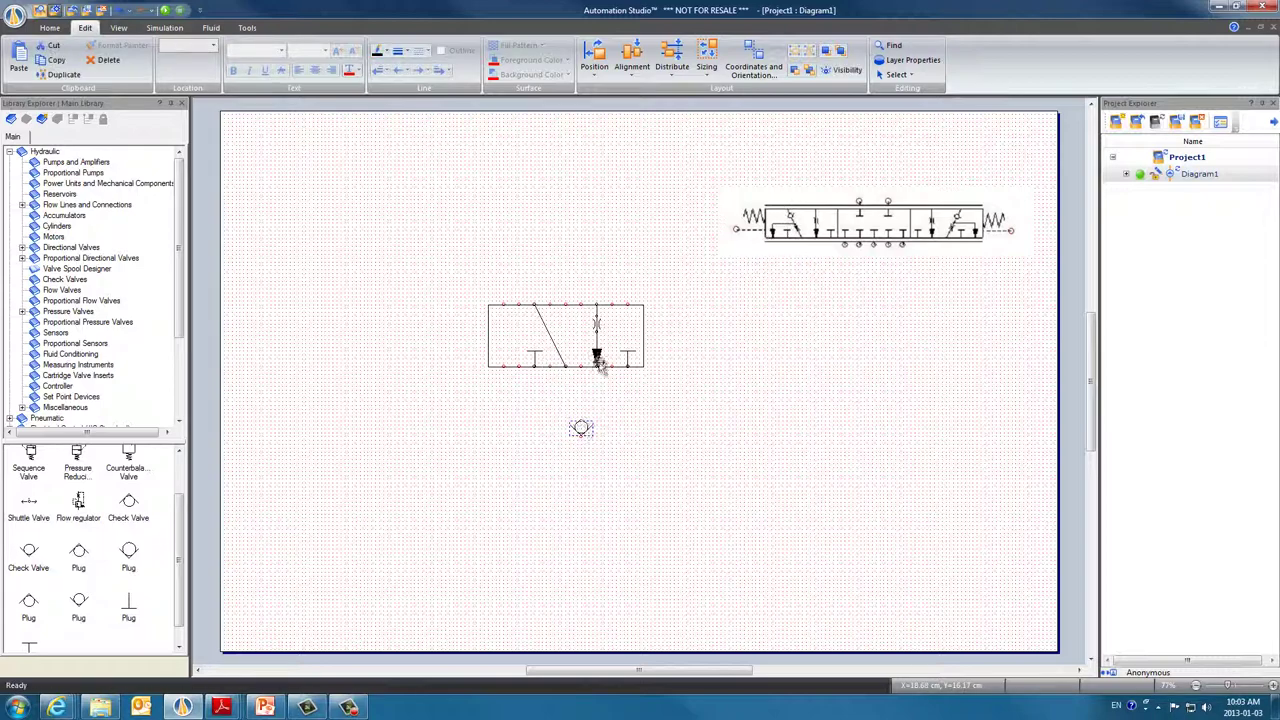
{"action": "left_click_drag", "start_coordinate": [596, 322], "coordinate": [616, 417]}
{"action": "left_click_drag", "start_coordinate": [580, 428], "coordinate": [561, 321]}
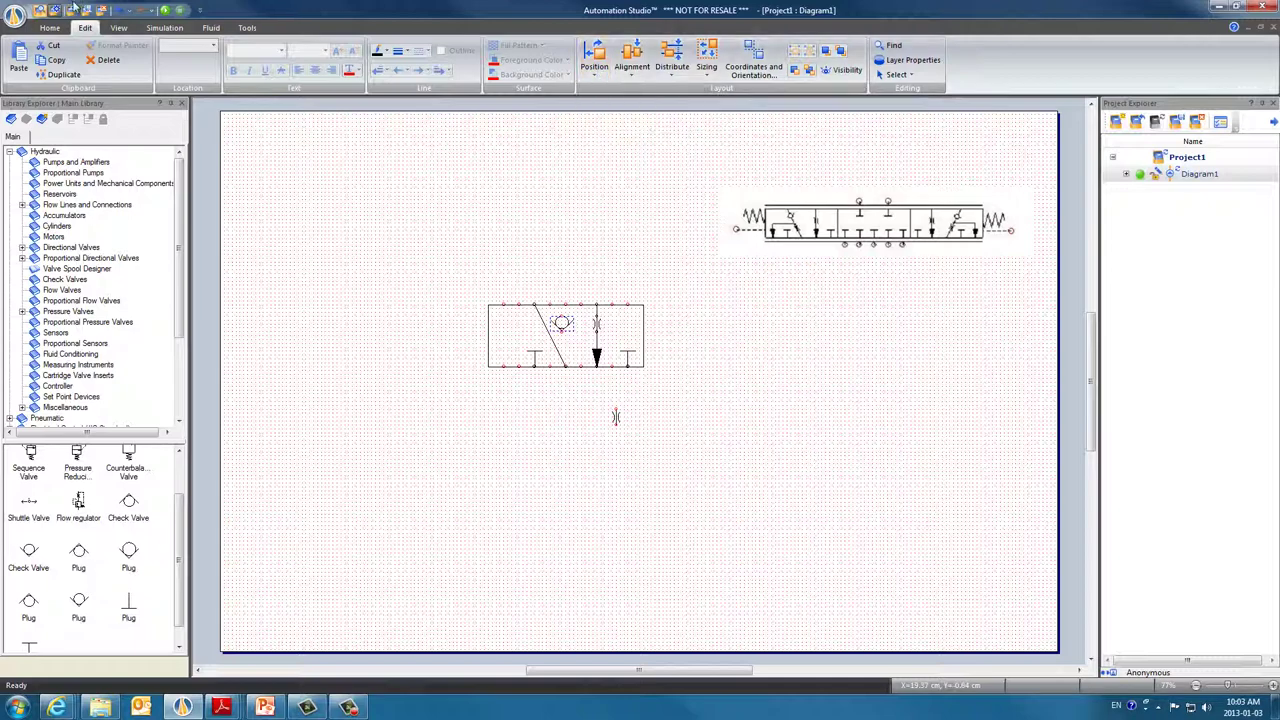
{"action": "left_click", "coordinate": [597, 78]}
{"action": "left_click", "coordinate": [615, 166]}
{"action": "left_click_drag", "start_coordinate": [572, 330], "coordinate": [545, 334]}
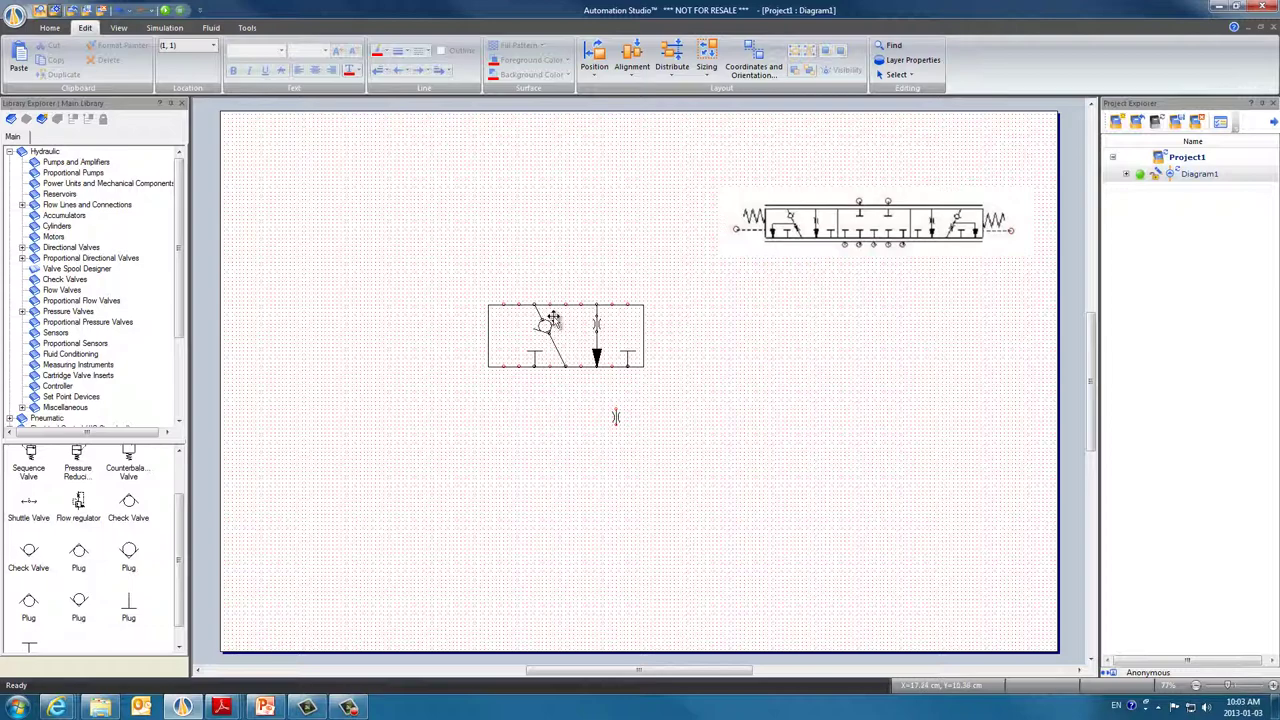
- Lock the plug's size, reseat it on the diagonal line, and move the orifice into the box
{"action": "left_click", "coordinate": [544, 327]}
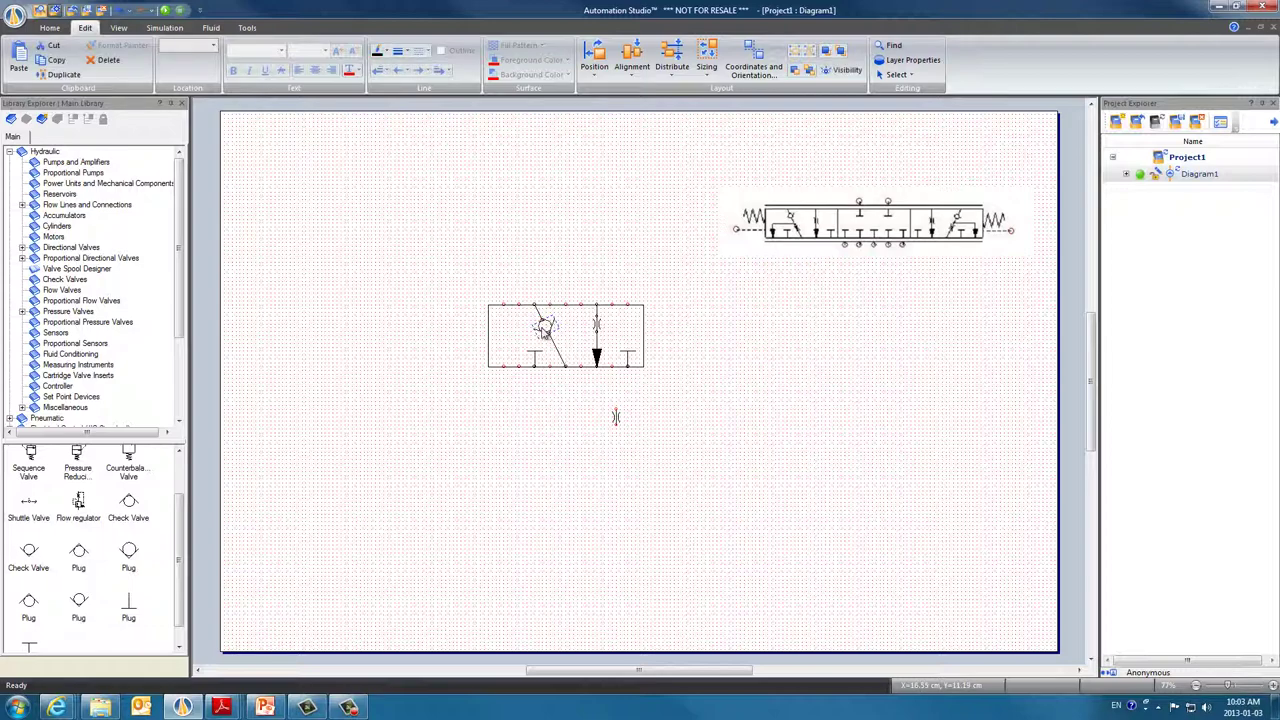
{"action": "right_click", "coordinate": [544, 327]}
{"action": "left_click", "coordinate": [550, 533]}
{"action": "left_click_drag", "start_coordinate": [544, 327], "coordinate": [592, 260]}
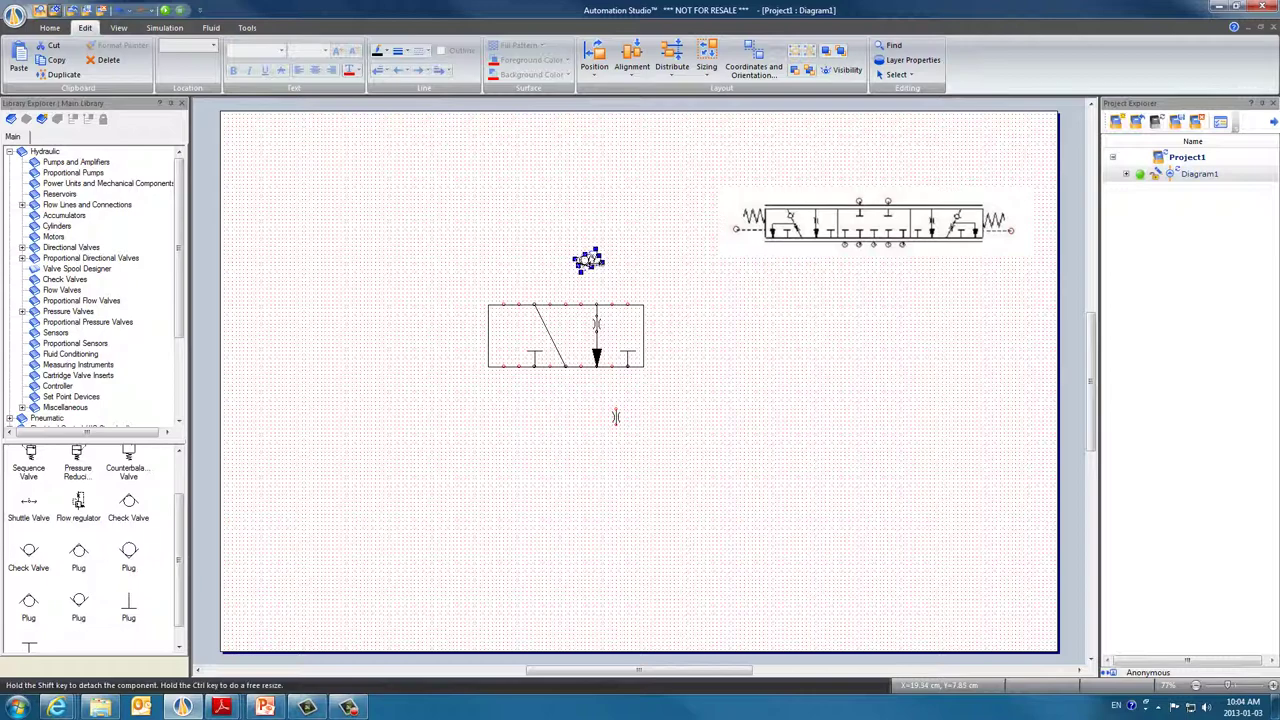
{"action": "left_click", "coordinate": [590, 262]}
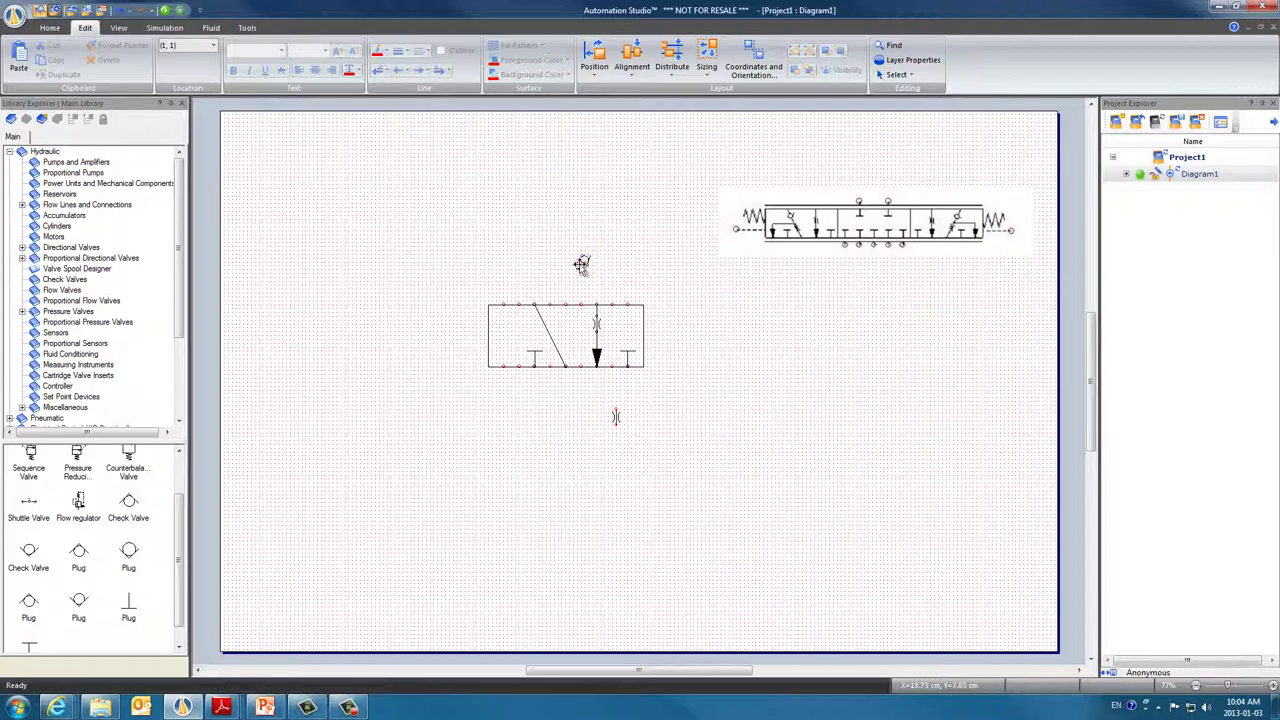
{"action": "left_click_drag", "start_coordinate": [581, 264], "coordinate": [545, 328]}
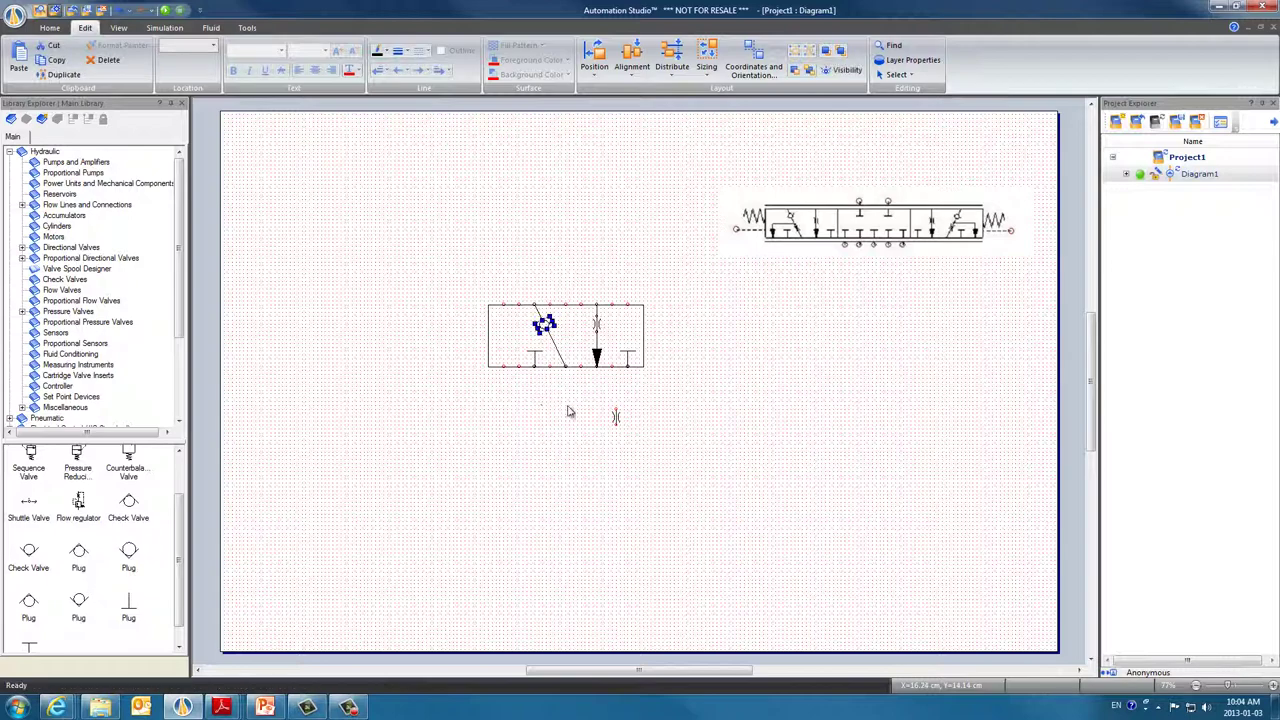
{"action": "left_click", "coordinate": [575, 417]}
{"action": "left_click_drag", "start_coordinate": [615, 418], "coordinate": [570, 350]}
{"action": "scroll", "coordinate": [570, 348], "scroll_direction": "up", "scroll_amount": 3}
- Rotate the orifice freely so it lies along the diagonal flow line
{"action": "left_click", "coordinate": [598, 84]}
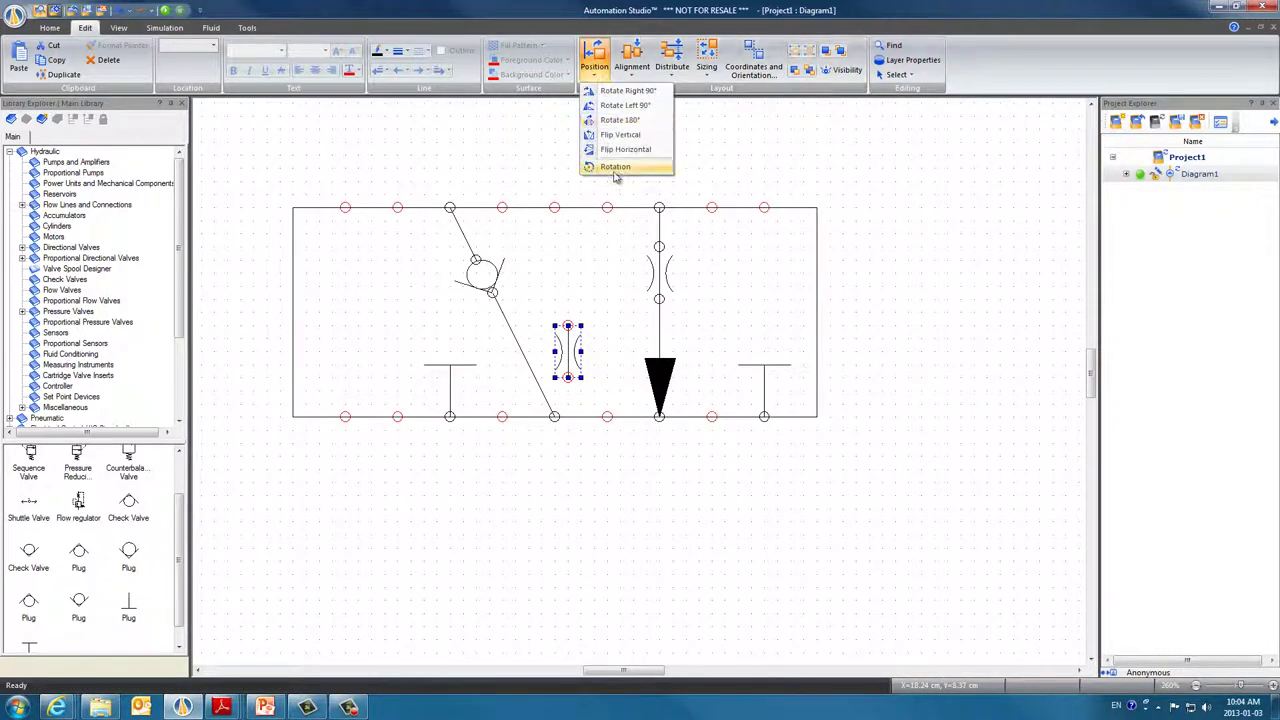
{"action": "left_click", "coordinate": [608, 164]}
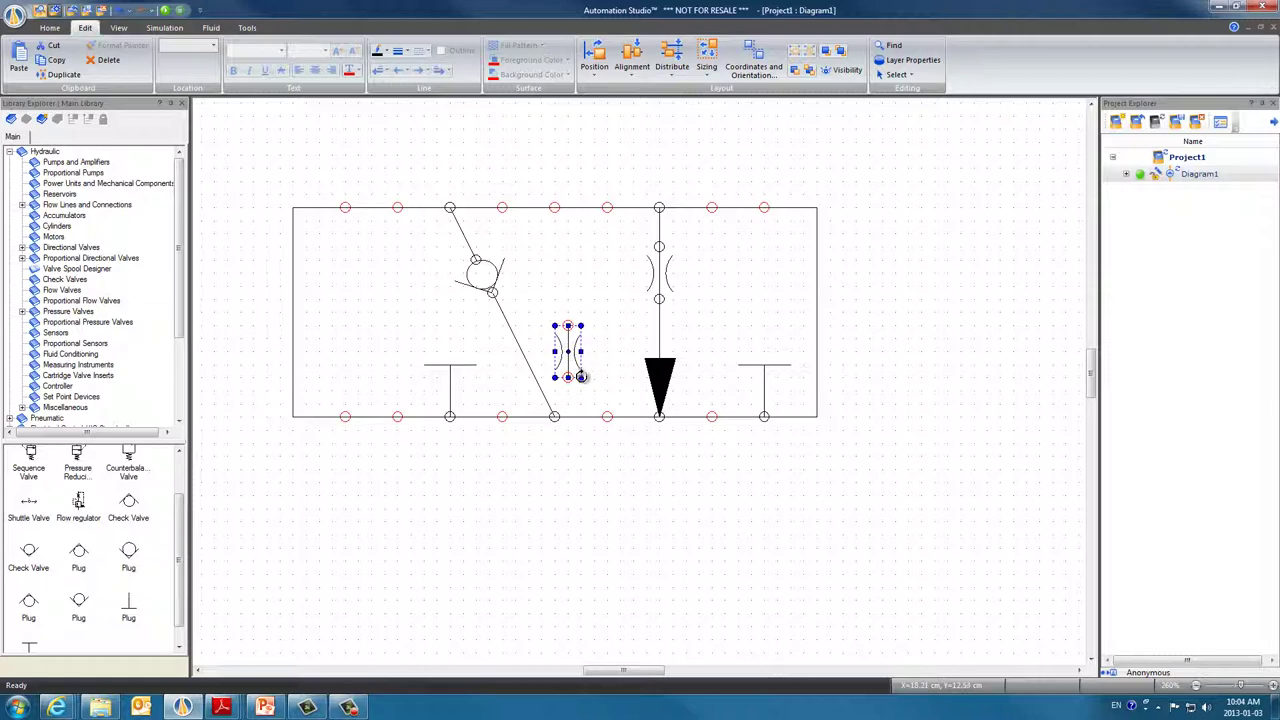
{"action": "left_click_drag", "start_coordinate": [579, 377], "coordinate": [527, 374]}
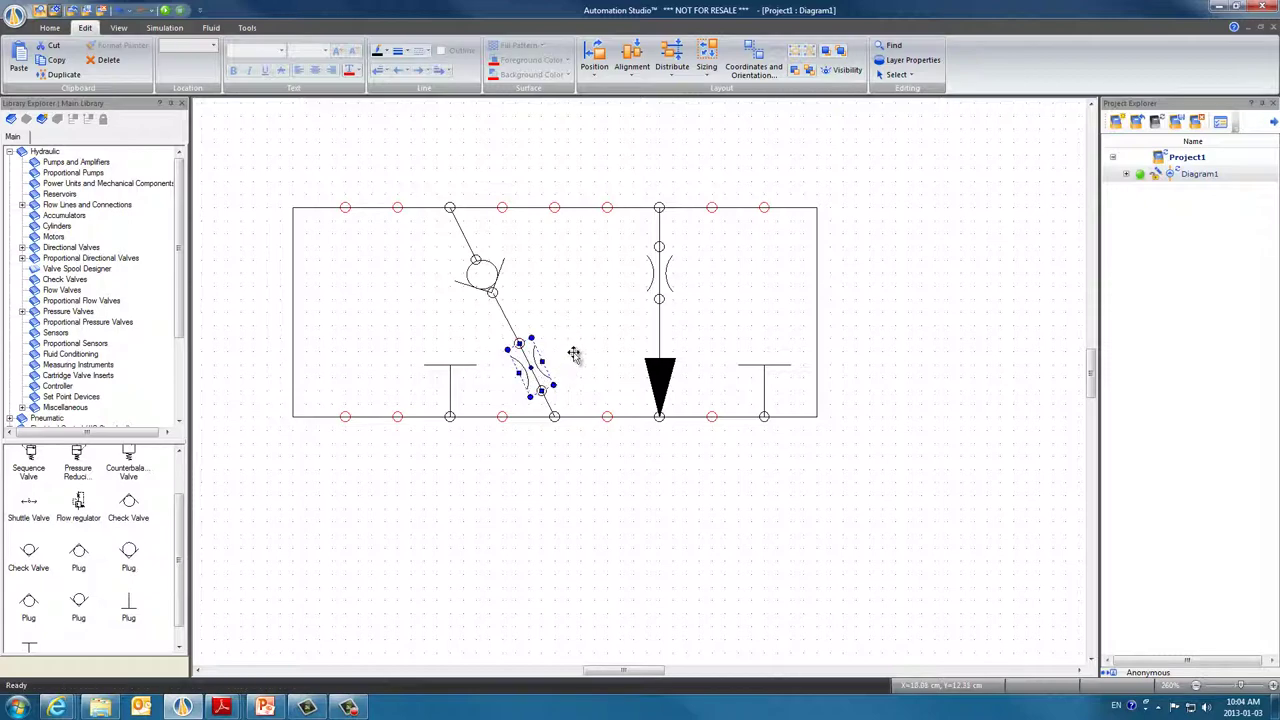
{"action": "scroll", "coordinate": [604, 365], "scroll_direction": "down", "scroll_amount": 2}
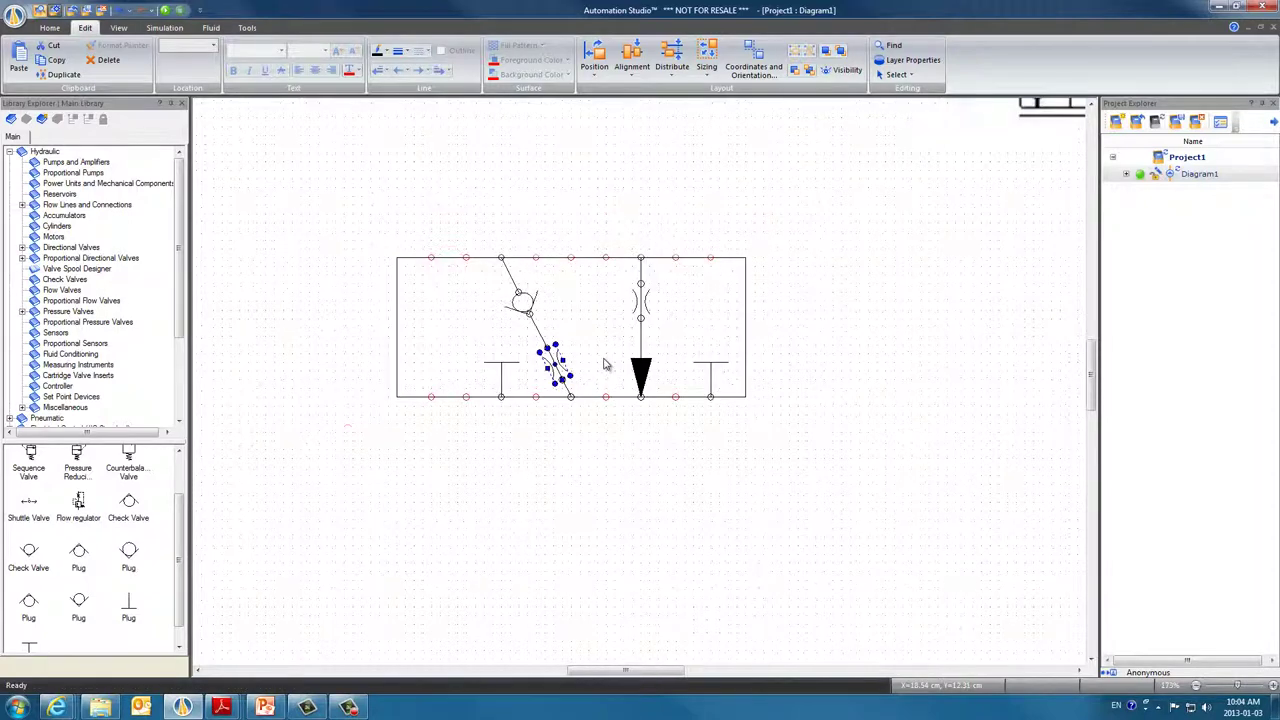
{"action": "scroll", "coordinate": [604, 365], "scroll_direction": "down", "scroll_amount": 2}
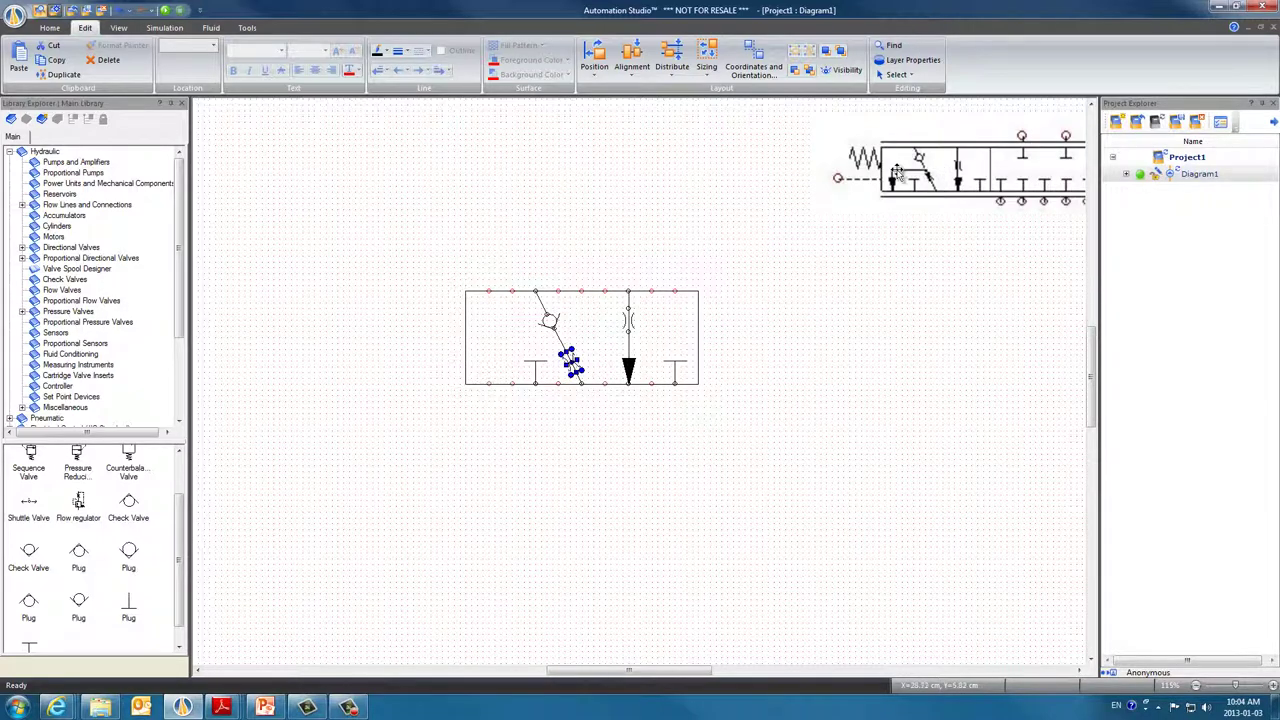
- Draw a flow line from the bottom-left port to the diagonal path with a 100% filled arrowhead (style 9)
{"action": "left_click", "coordinate": [491, 408]}
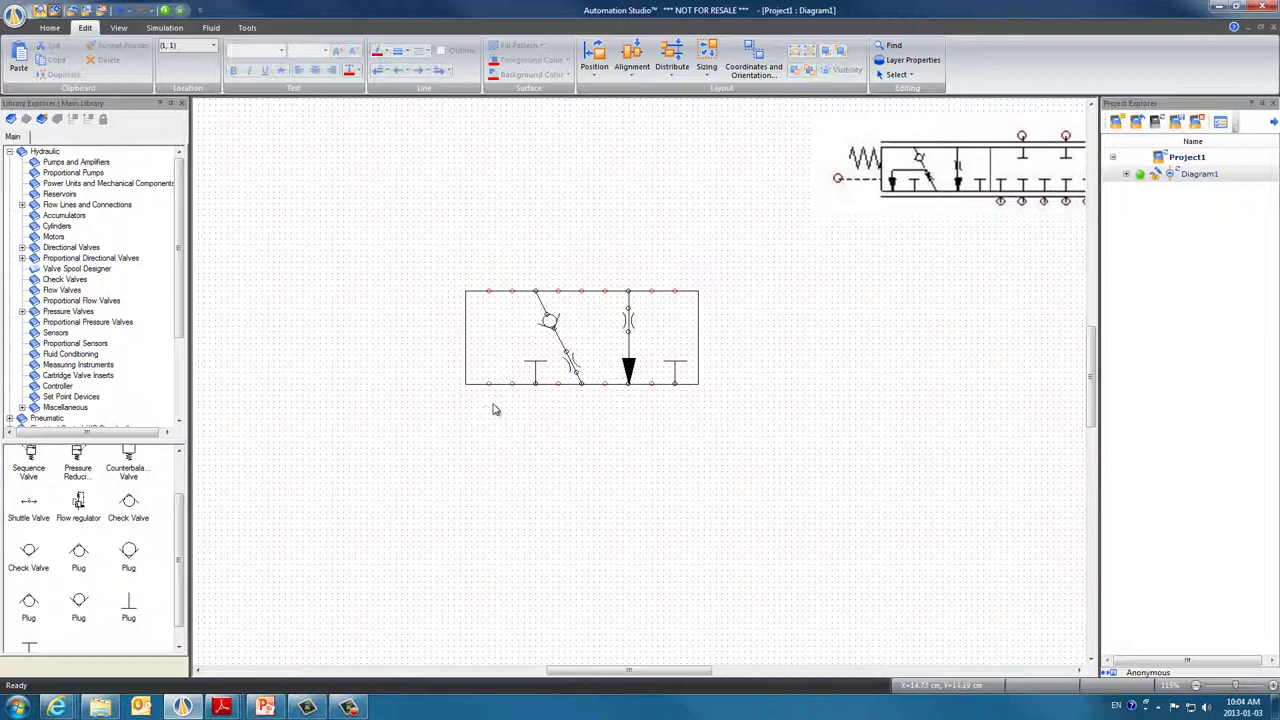
{"action": "mouse_move", "coordinate": [487, 384]}
{"action": "left_mouse_down"}
{"action": "mouse_move", "coordinate": [485, 340]}
{"action": "mouse_move", "coordinate": [560, 338]}
{"action": "left_mouse_up"}
{"action": "left_click", "coordinate": [488, 362]}
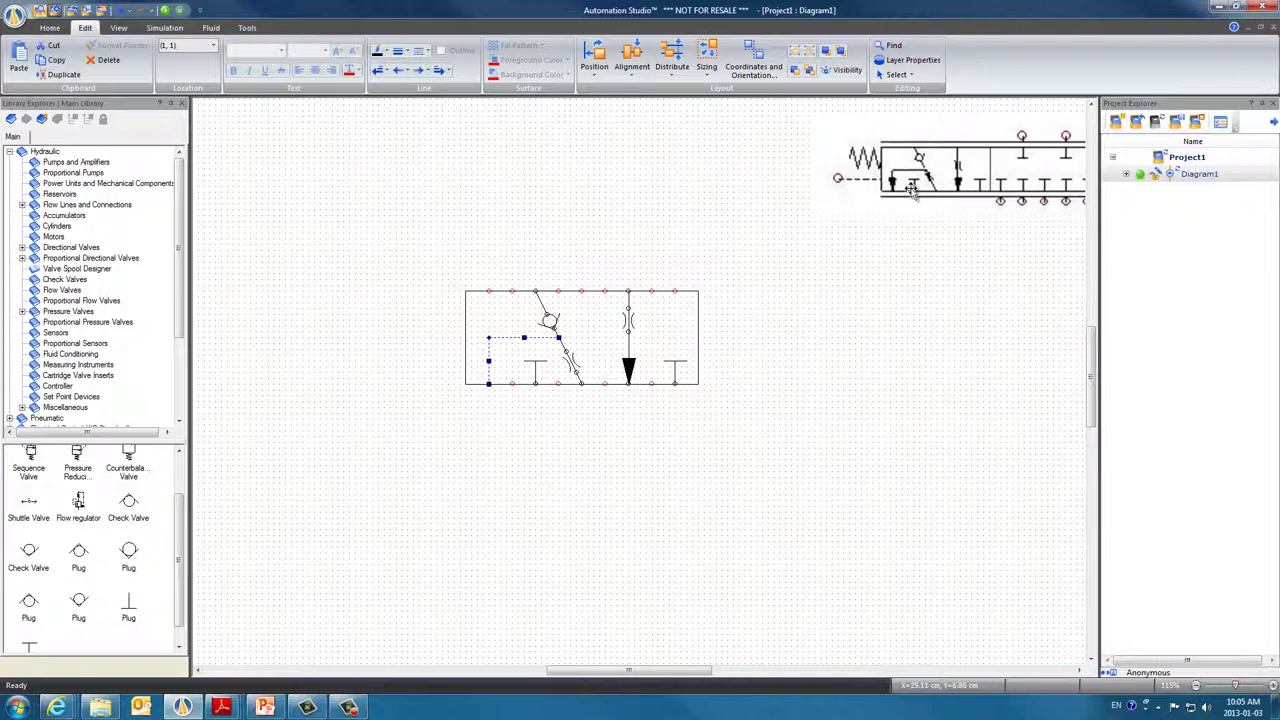
{"action": "left_click", "coordinate": [403, 71]}
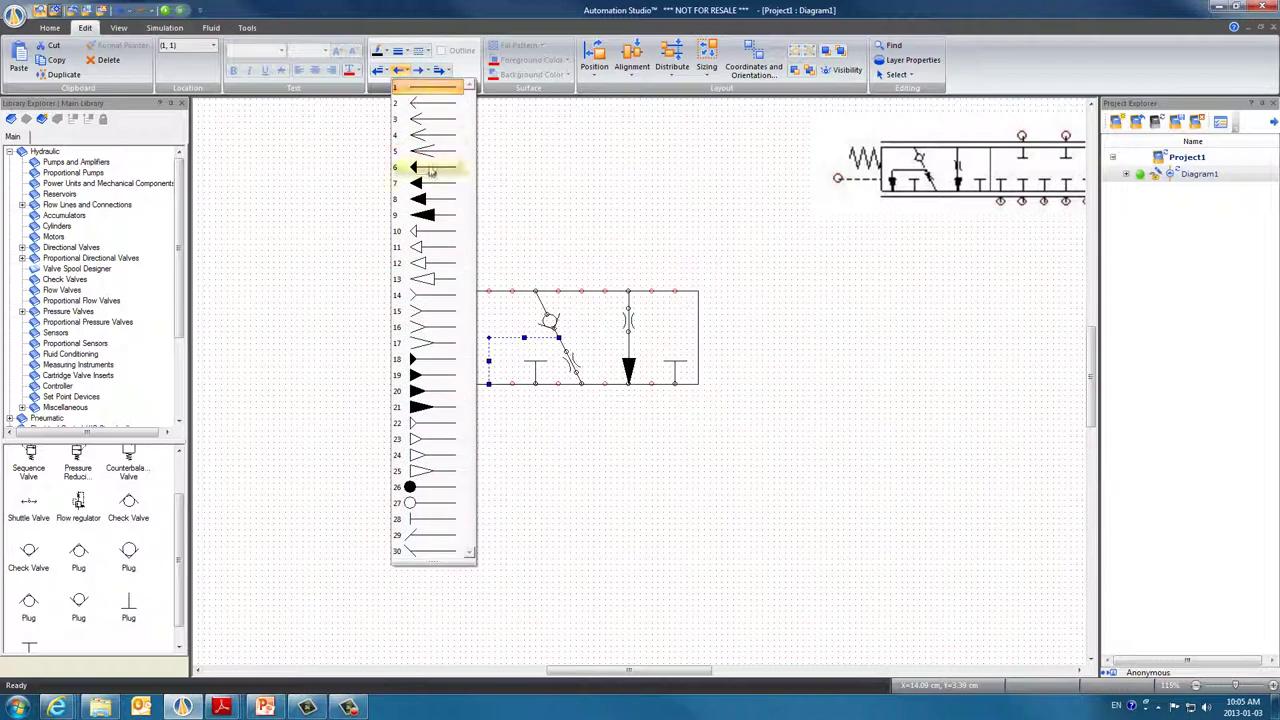
{"action": "left_click", "coordinate": [428, 216]}
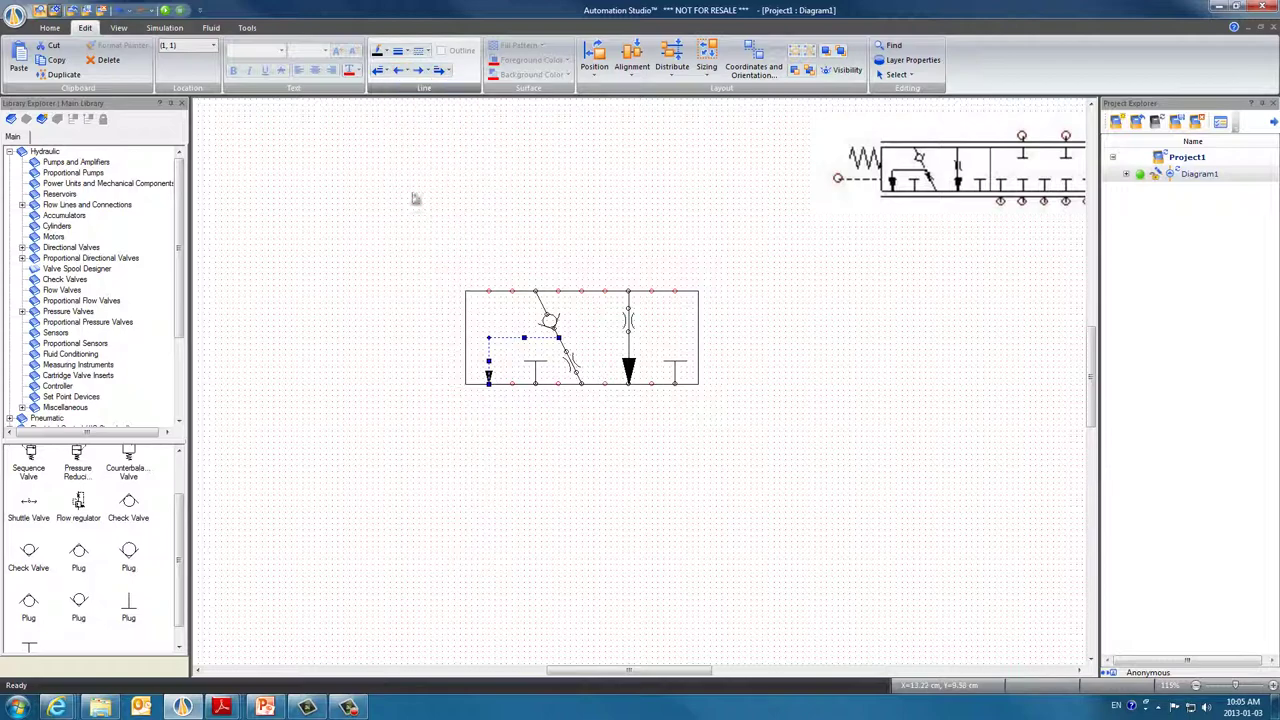
{"action": "left_click", "coordinate": [381, 71]}
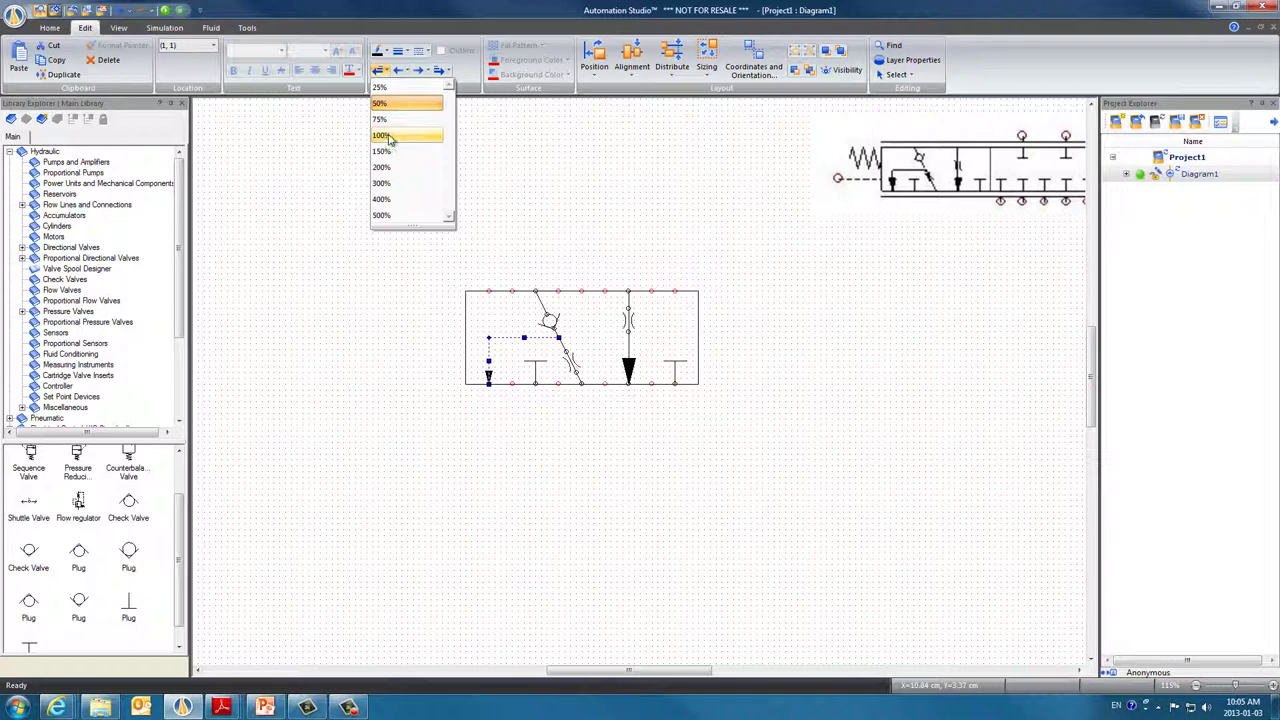
{"action": "left_click", "coordinate": [389, 137]}
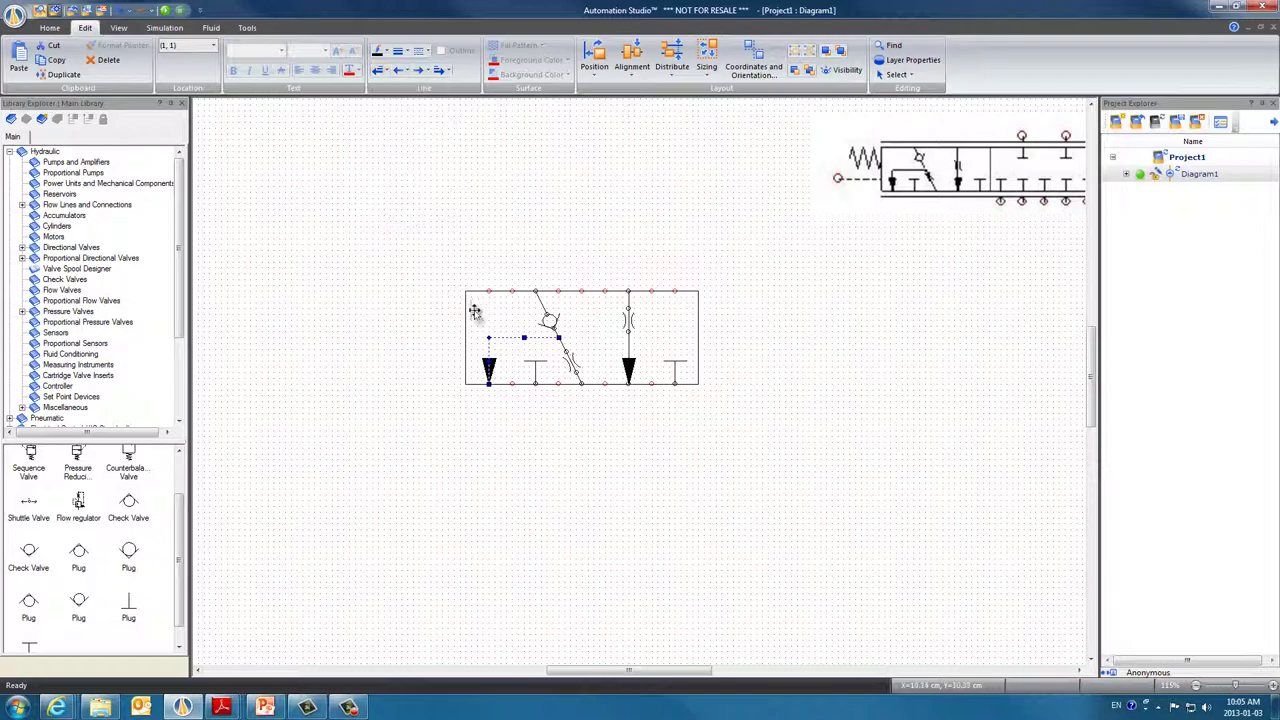
{"action": "left_click", "coordinate": [530, 446]}
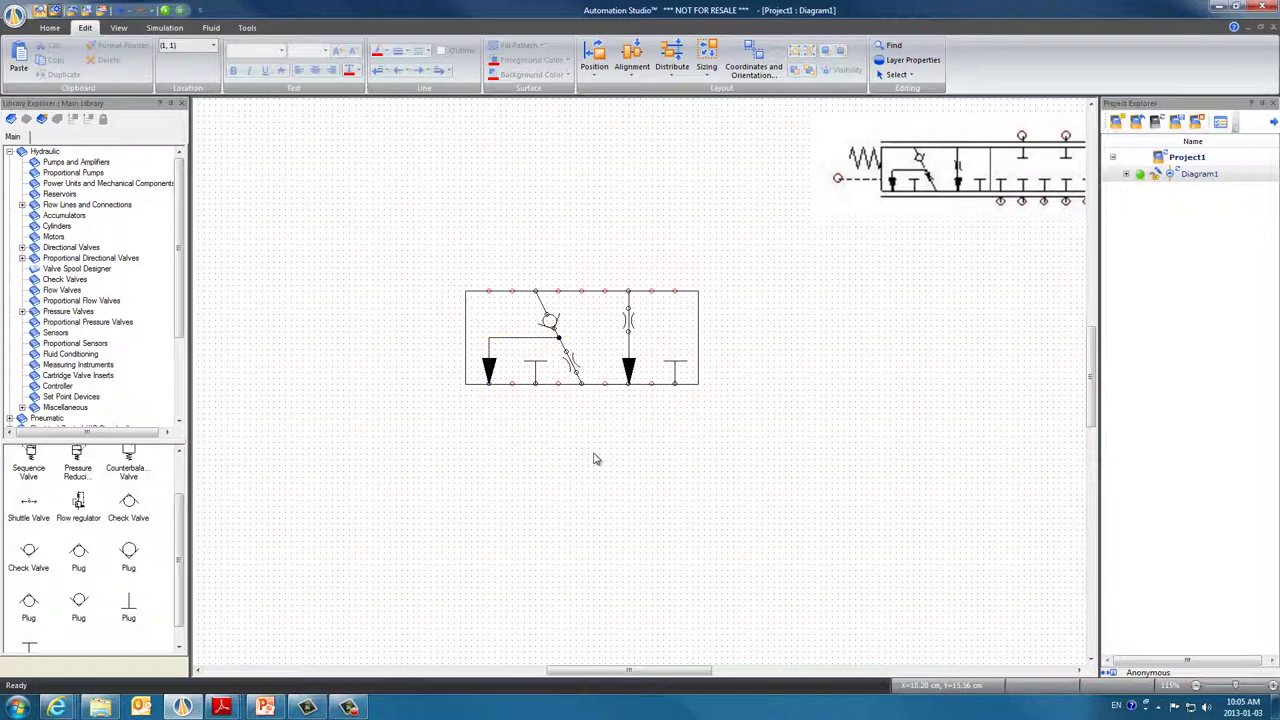
{"action": "scroll", "coordinate": [593, 459], "scroll_direction": "down", "scroll_amount": 2}
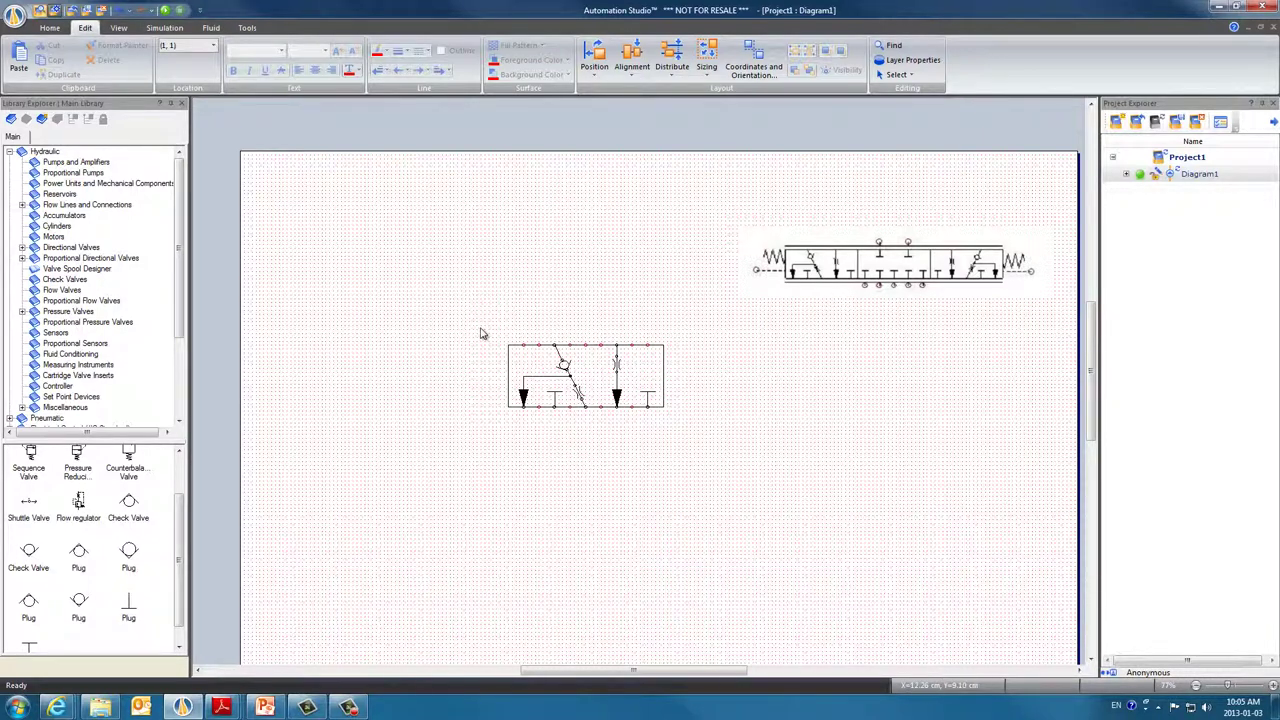
- Generate a Spool Position from the box-selected symbol, previewing 7 ports (2 upper, 5 bottom)
{"action": "left_click_drag", "start_coordinate": [495, 324], "coordinate": [689, 429]}
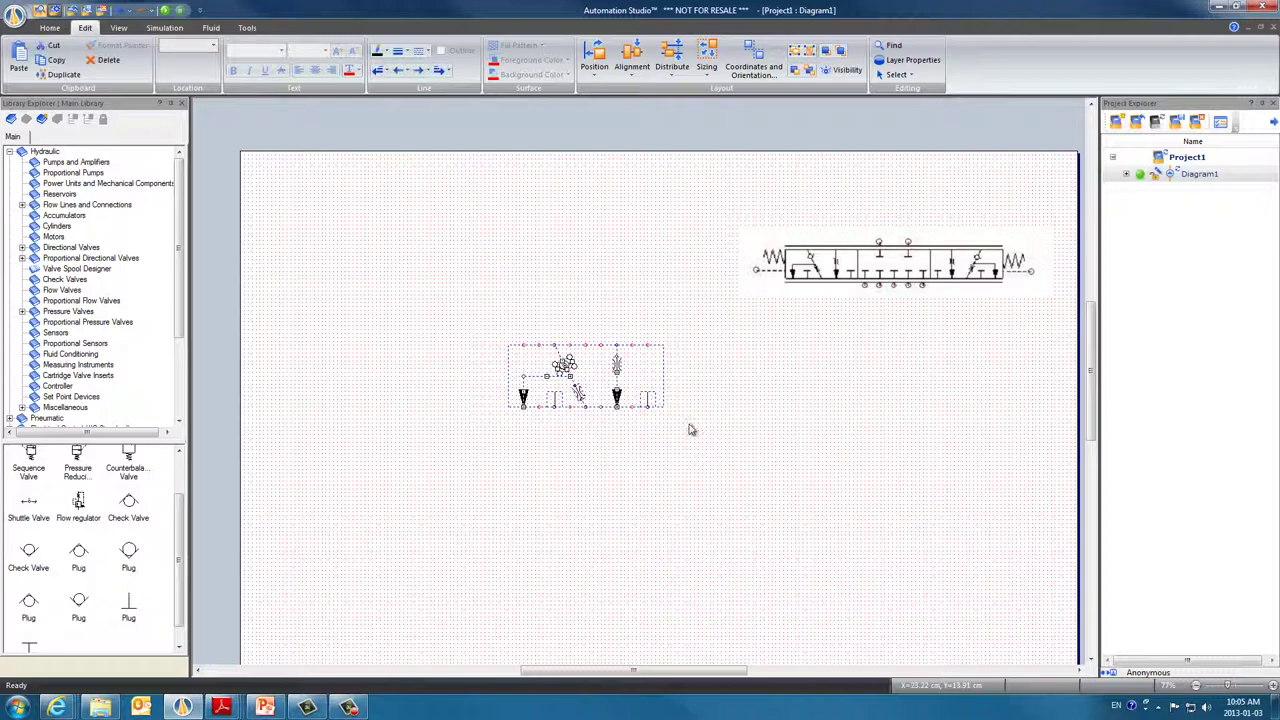
{"action": "right_click", "coordinate": [617, 397]}
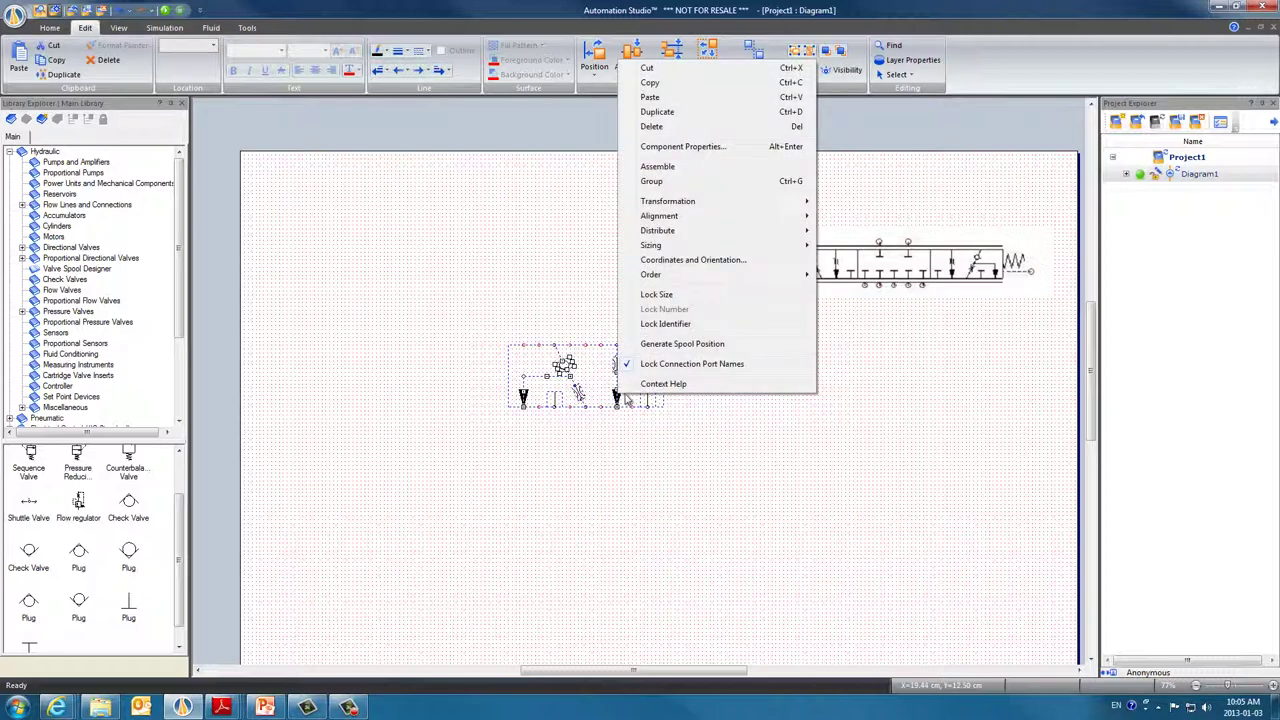
{"action": "left_click", "coordinate": [652, 344]}
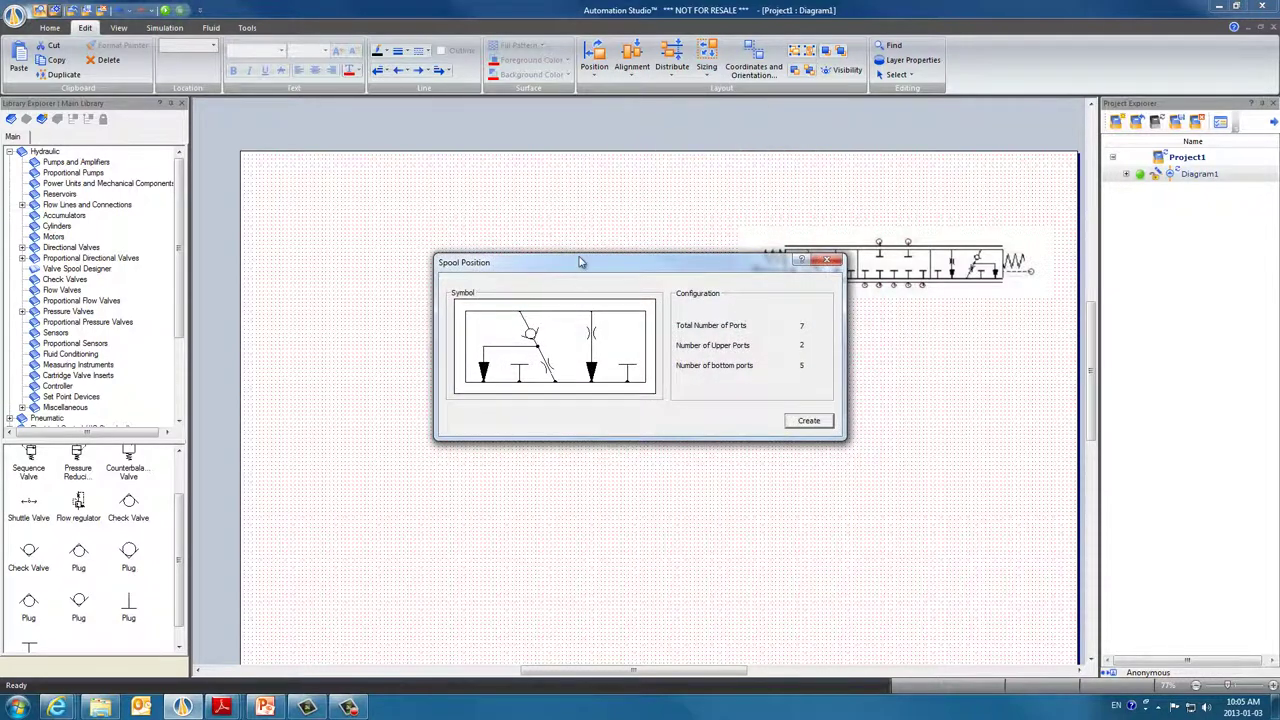
{"action": "left_click_drag", "start_coordinate": [580, 265], "coordinate": [474, 292]}
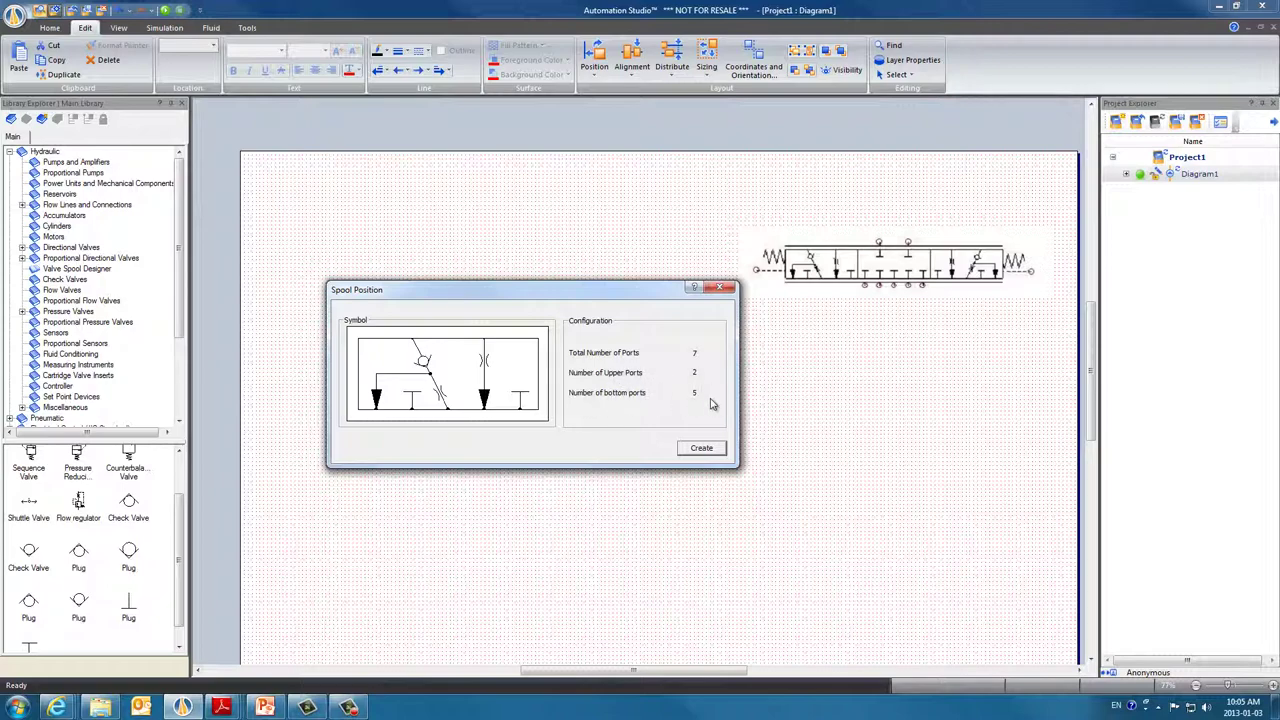
- Save the drawn spool as a Proportional and ON/OFF spool in a new database named 'New Spool'
{"action": "left_click", "coordinate": [710, 450]}
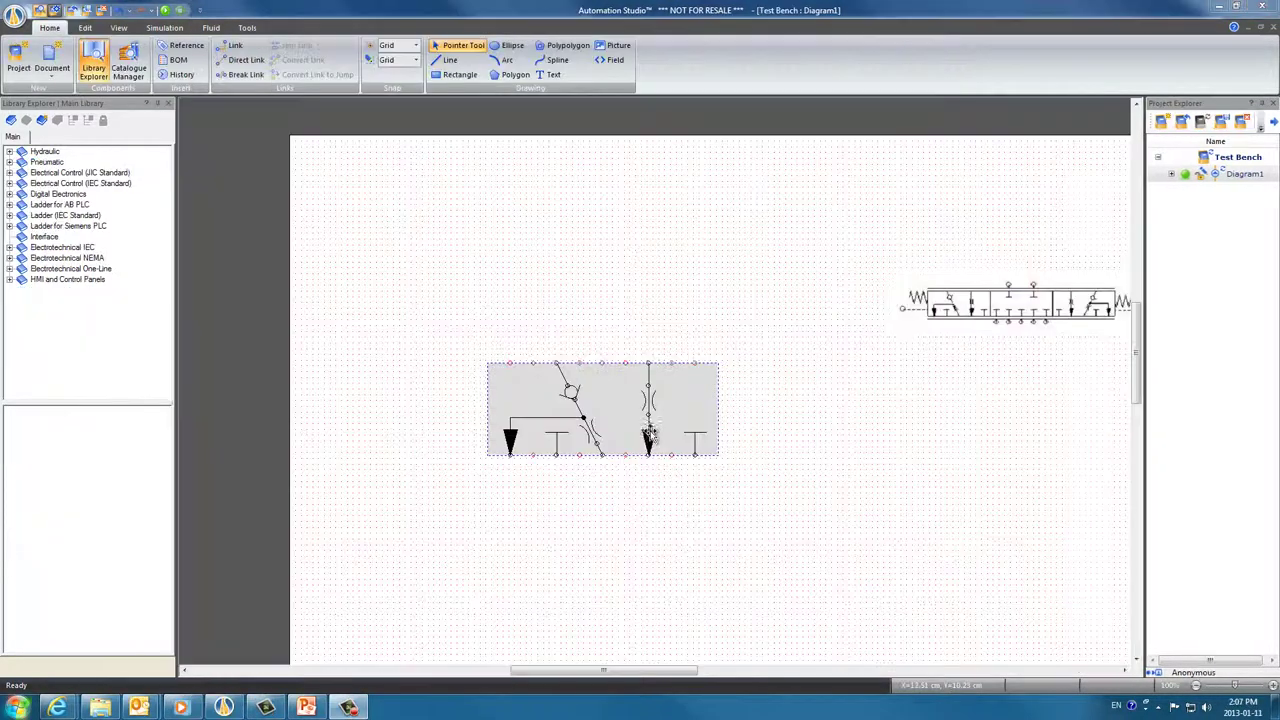
{"action": "right_click", "coordinate": [649, 426]}
{"action": "mouse_move", "coordinate": [766, 664]}
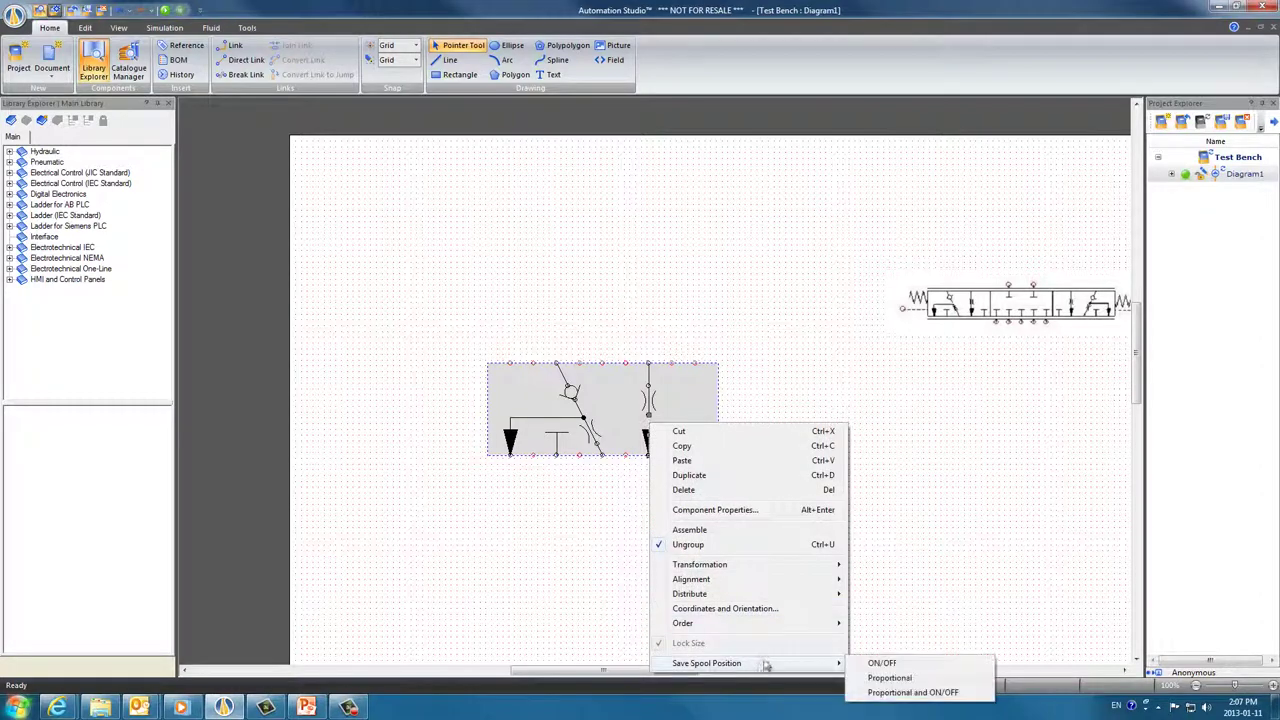
{"action": "left_click", "coordinate": [884, 694]}
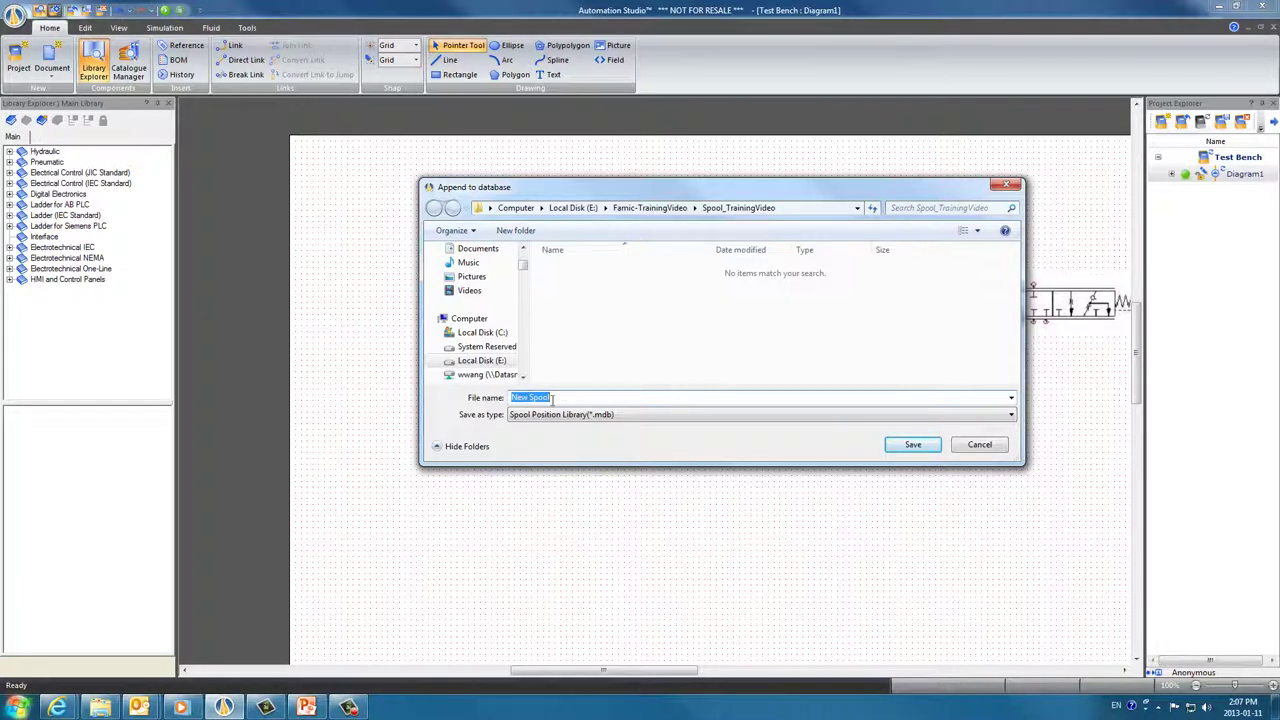
{"action": "left_click", "coordinate": [571, 397]}
{"action": "left_click", "coordinate": [912, 445]}
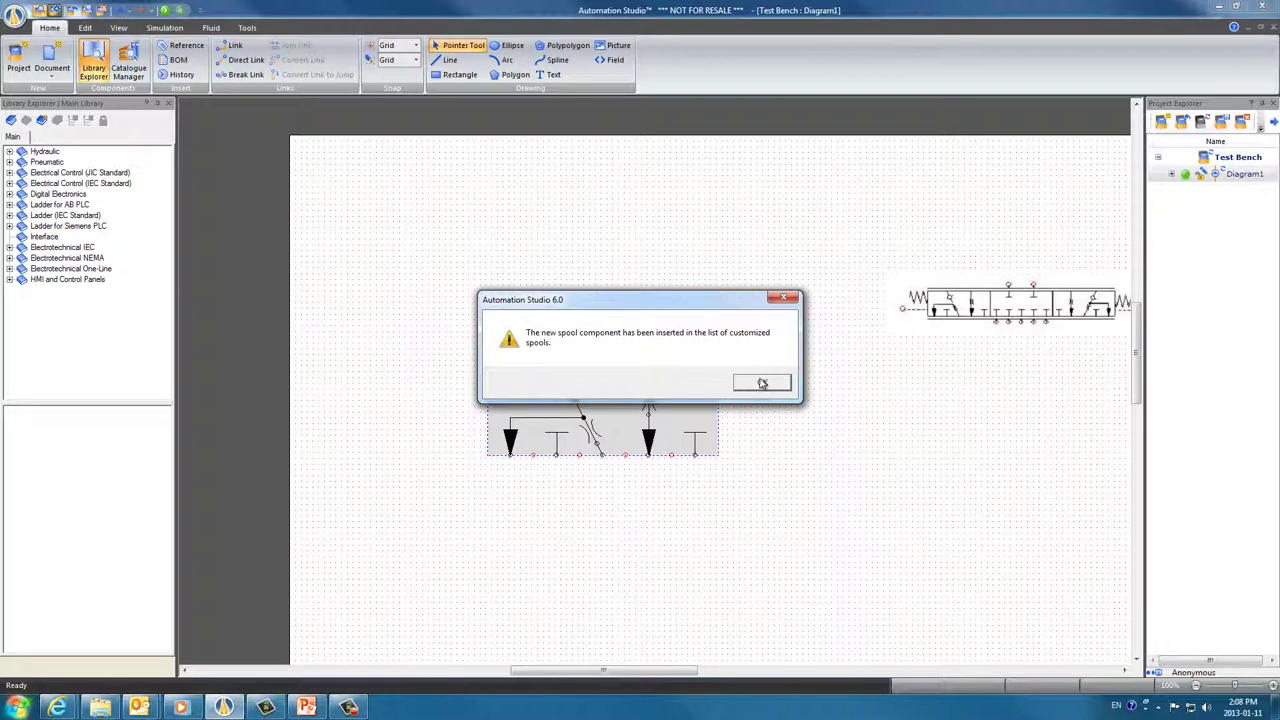
{"action": "left_click", "coordinate": [762, 384]}
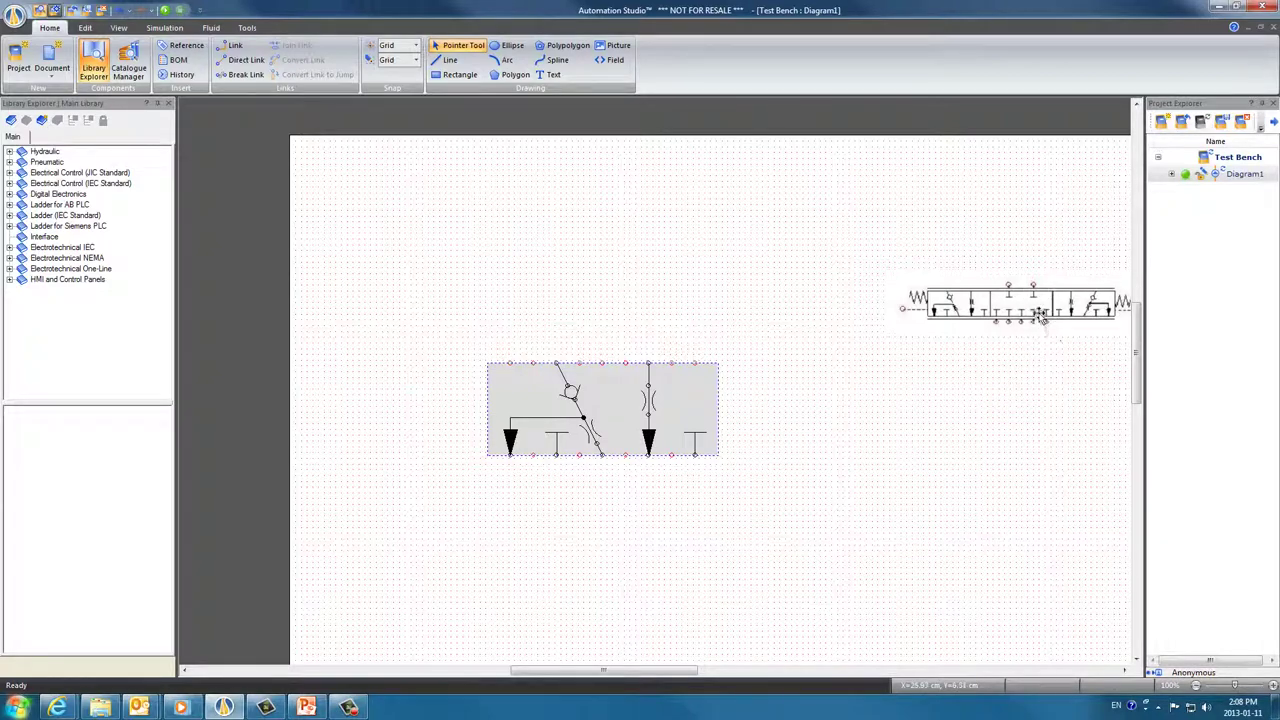
- Move the two right-hand spool drawings to the middle of the page, one below the other
{"action": "left_click", "coordinate": [872, 475]}
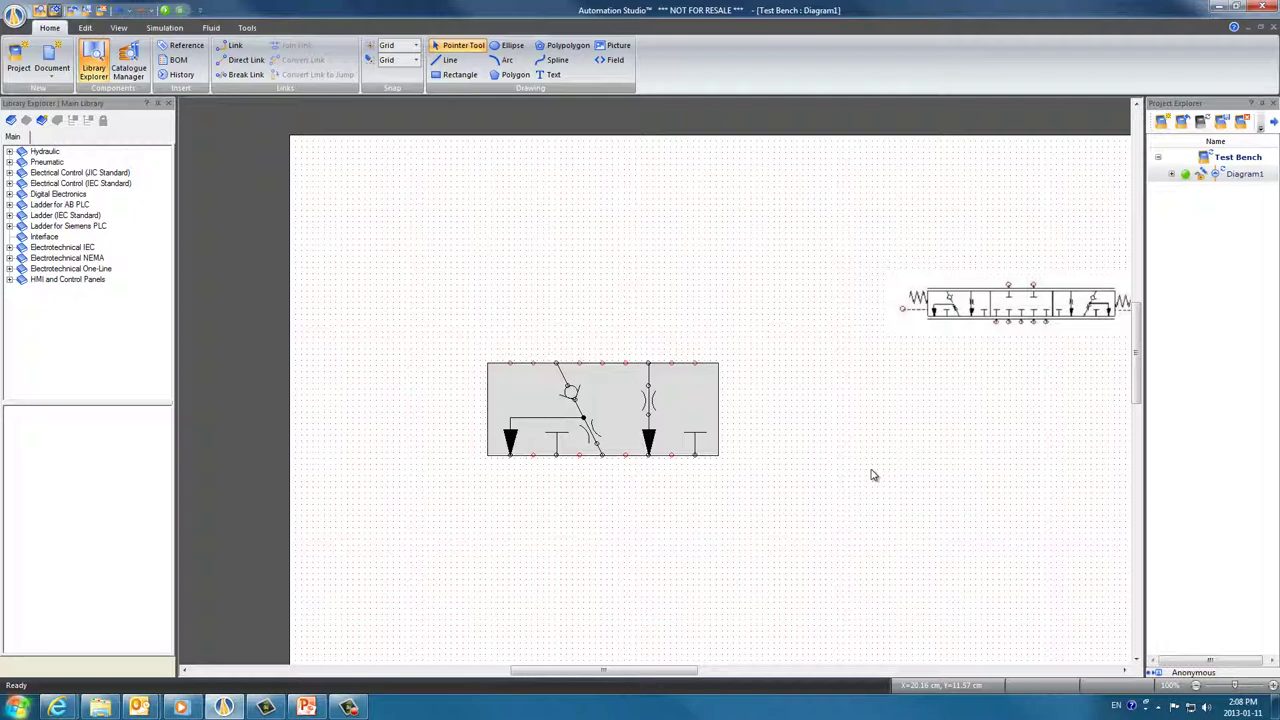
{"action": "scroll", "coordinate": [872, 475], "scroll_direction": "down", "scroll_amount": 3}
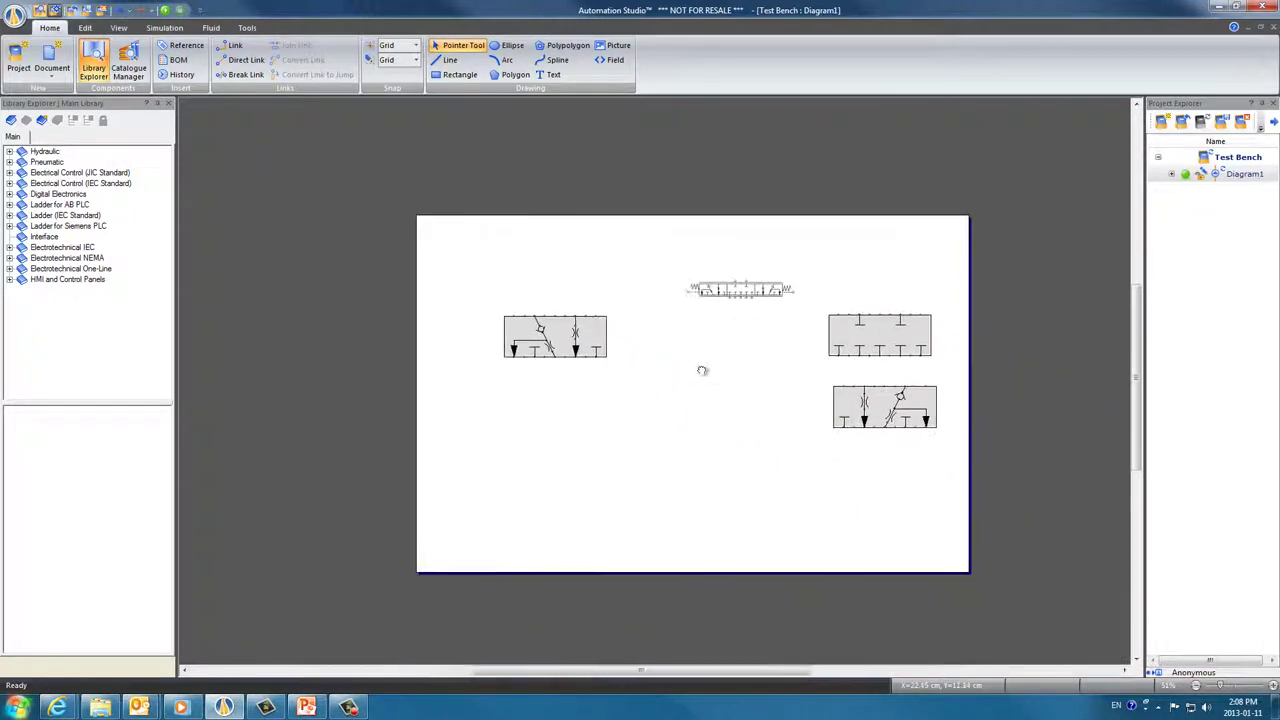
{"action": "left_click_drag", "start_coordinate": [847, 362], "coordinate": [689, 367]}
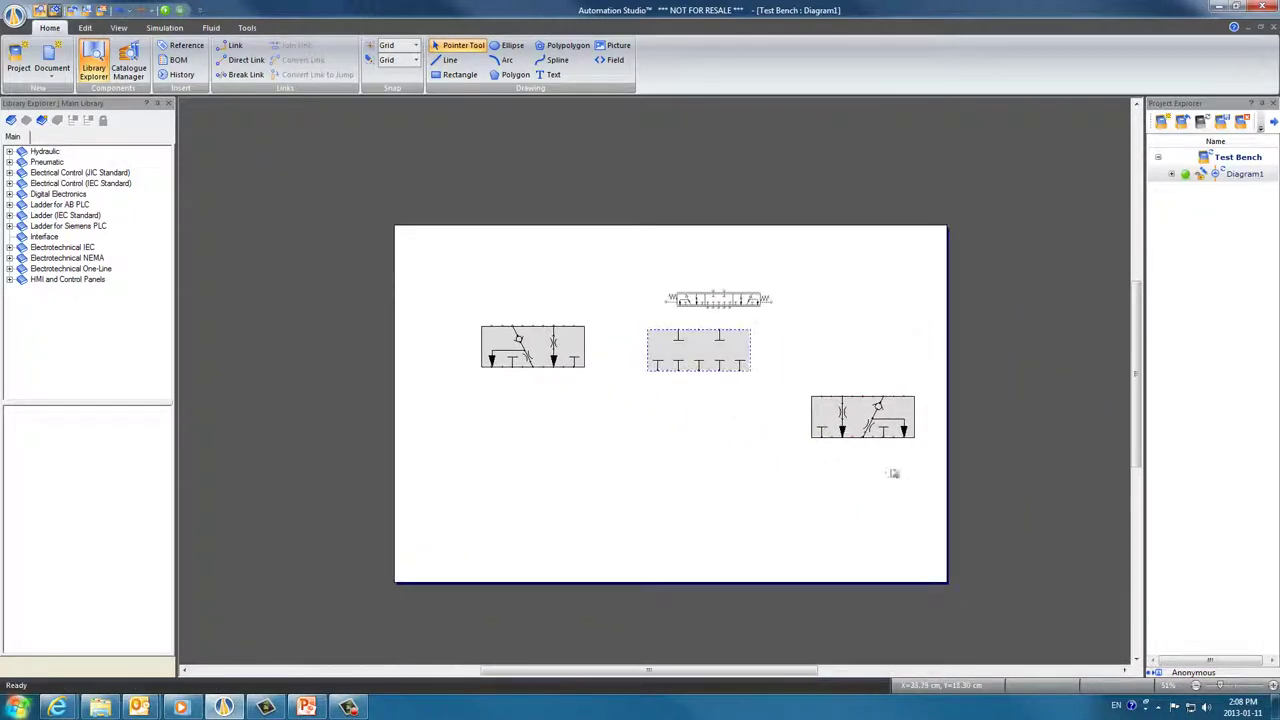
{"action": "left_click_drag", "start_coordinate": [845, 418], "coordinate": [694, 439]}
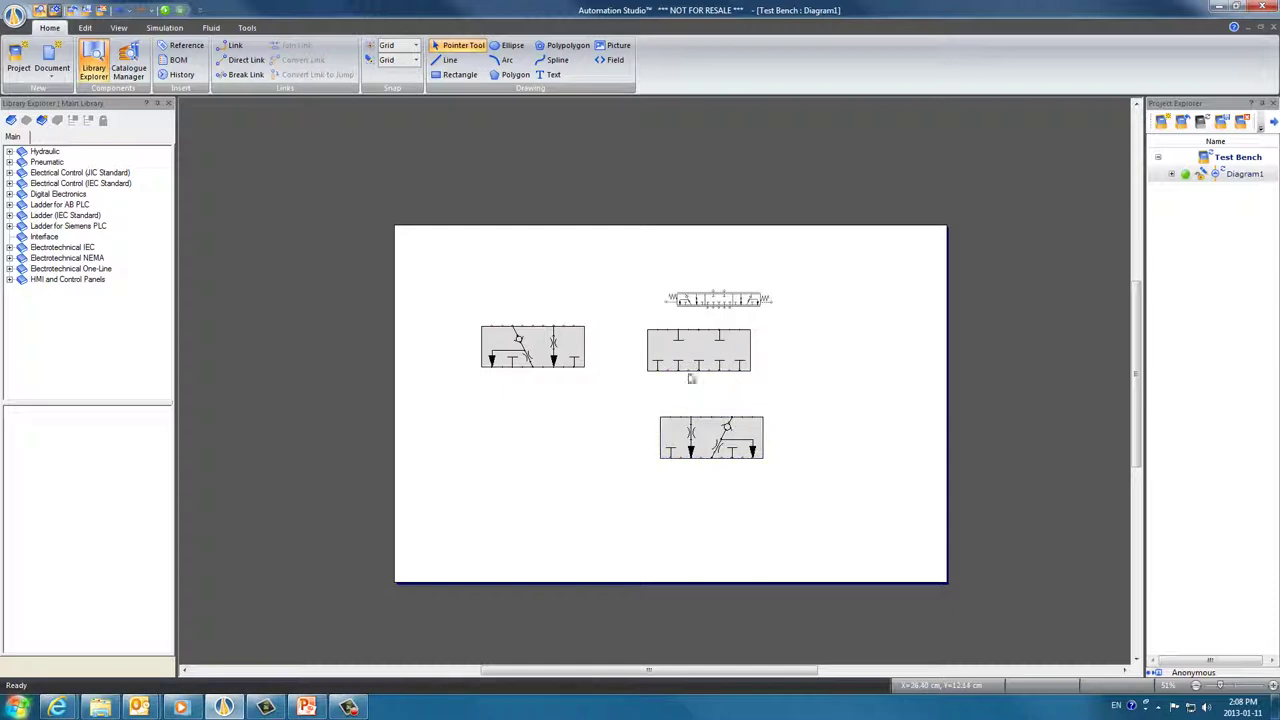
{"action": "scroll", "coordinate": [694, 354], "scroll_direction": "up", "scroll_amount": 3}
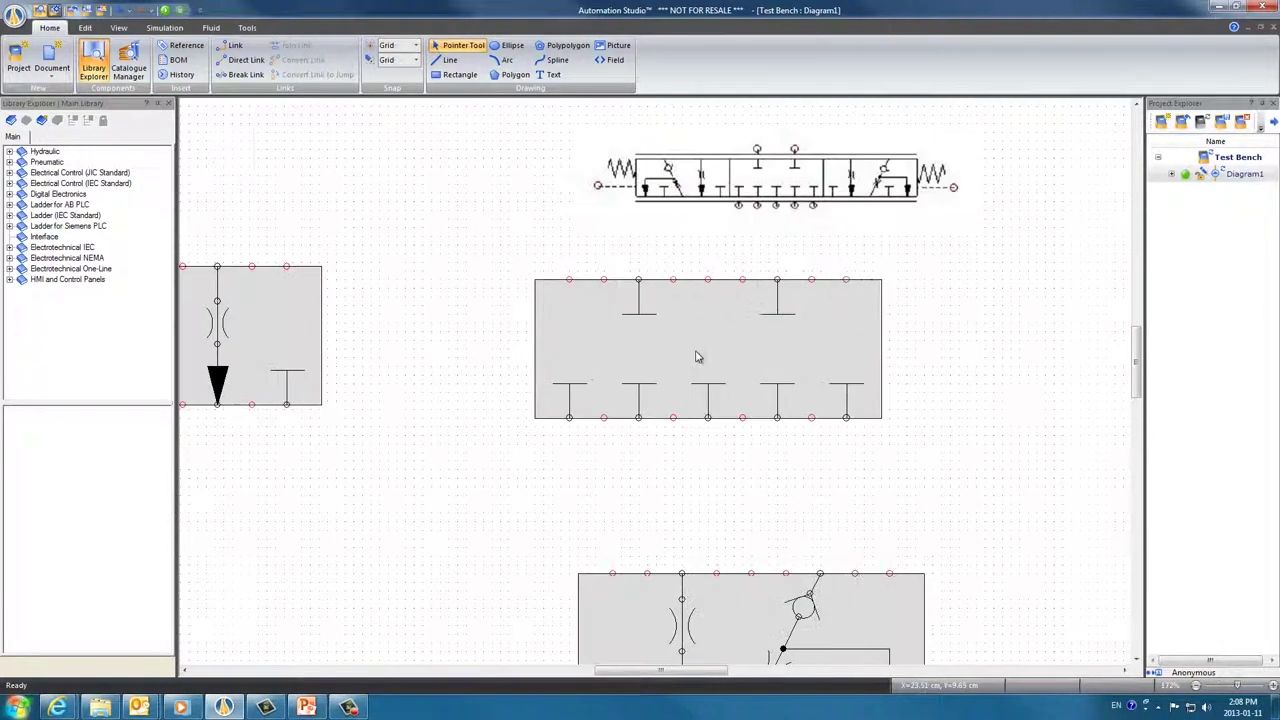
{"action": "scroll", "coordinate": [697, 357], "scroll_direction": "down", "scroll_amount": 2}
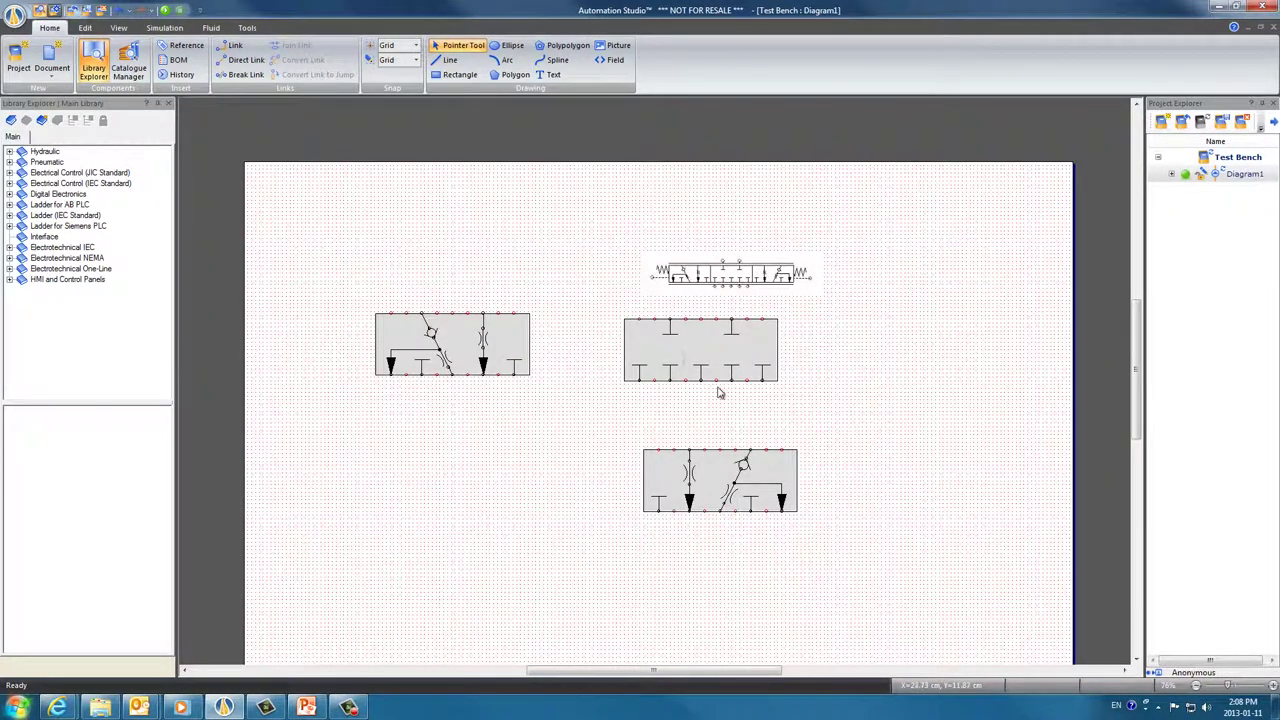
- Append the middle spool drawing to the New Spool database as a Proportional and ON/OFF spool
{"action": "right_click", "coordinate": [703, 369]}
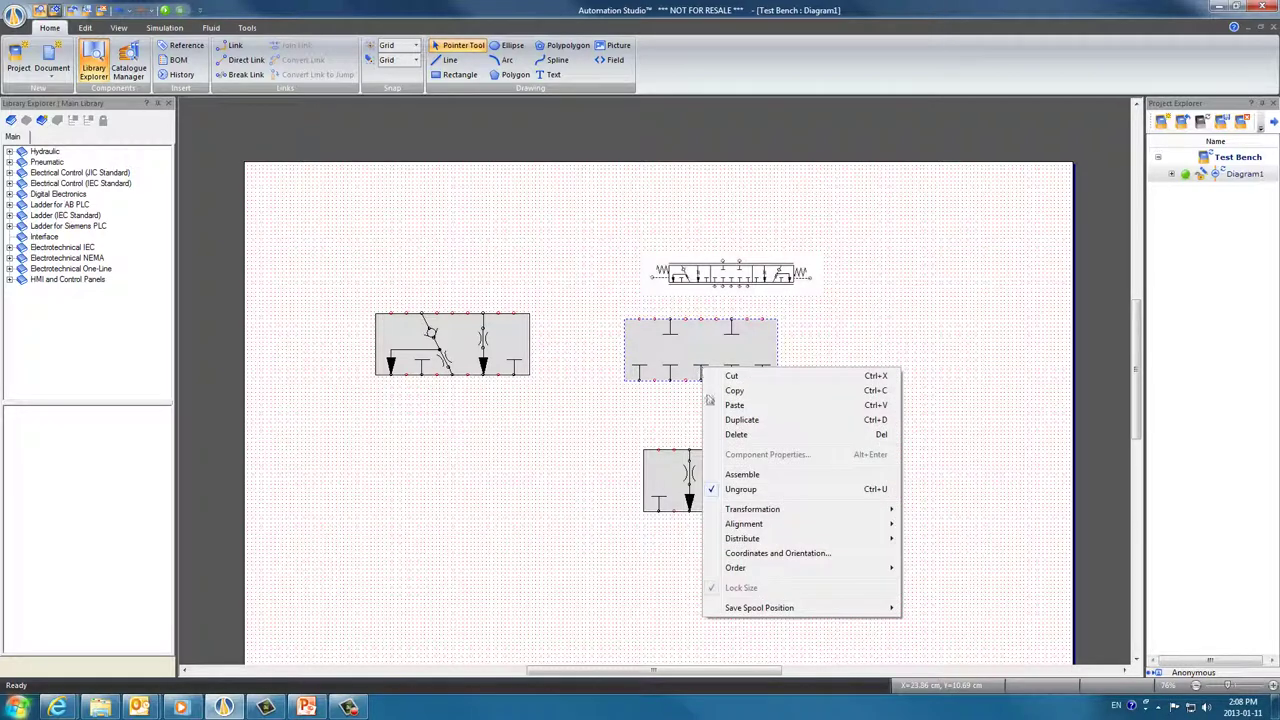
{"action": "mouse_move", "coordinate": [784, 607]}
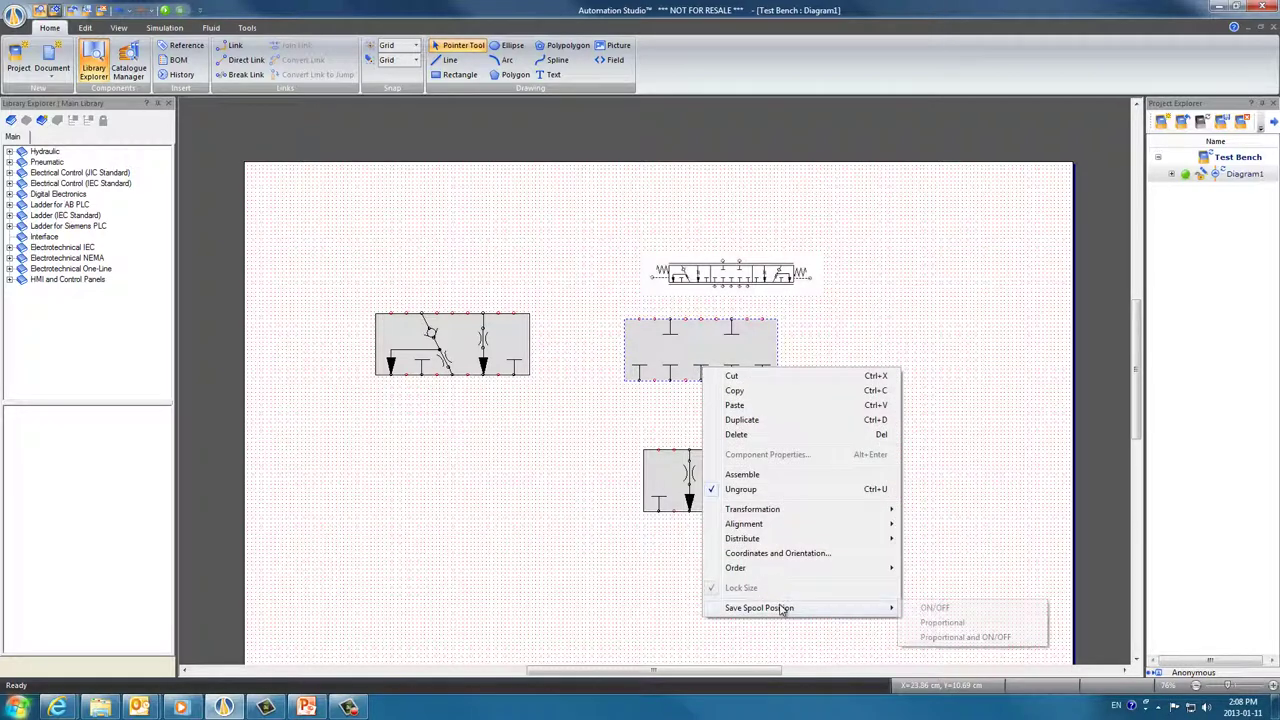
{"action": "left_click", "coordinate": [944, 640]}
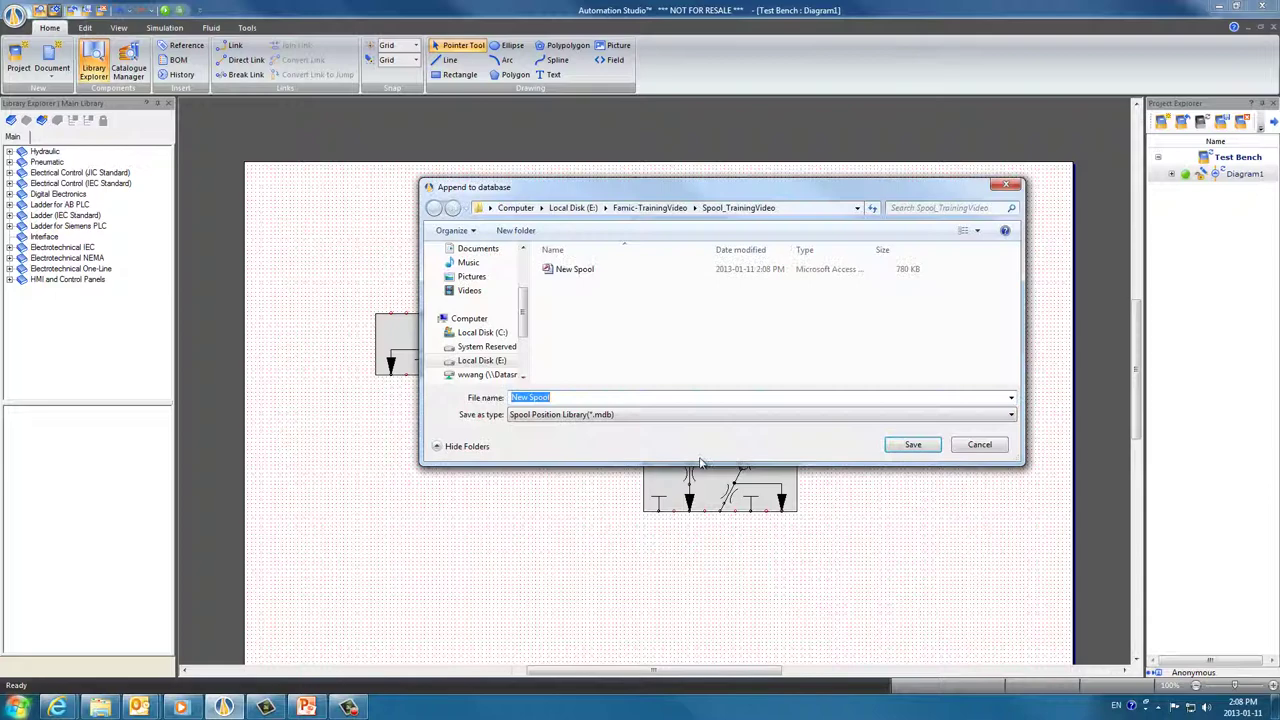
{"action": "left_click", "coordinate": [578, 270]}
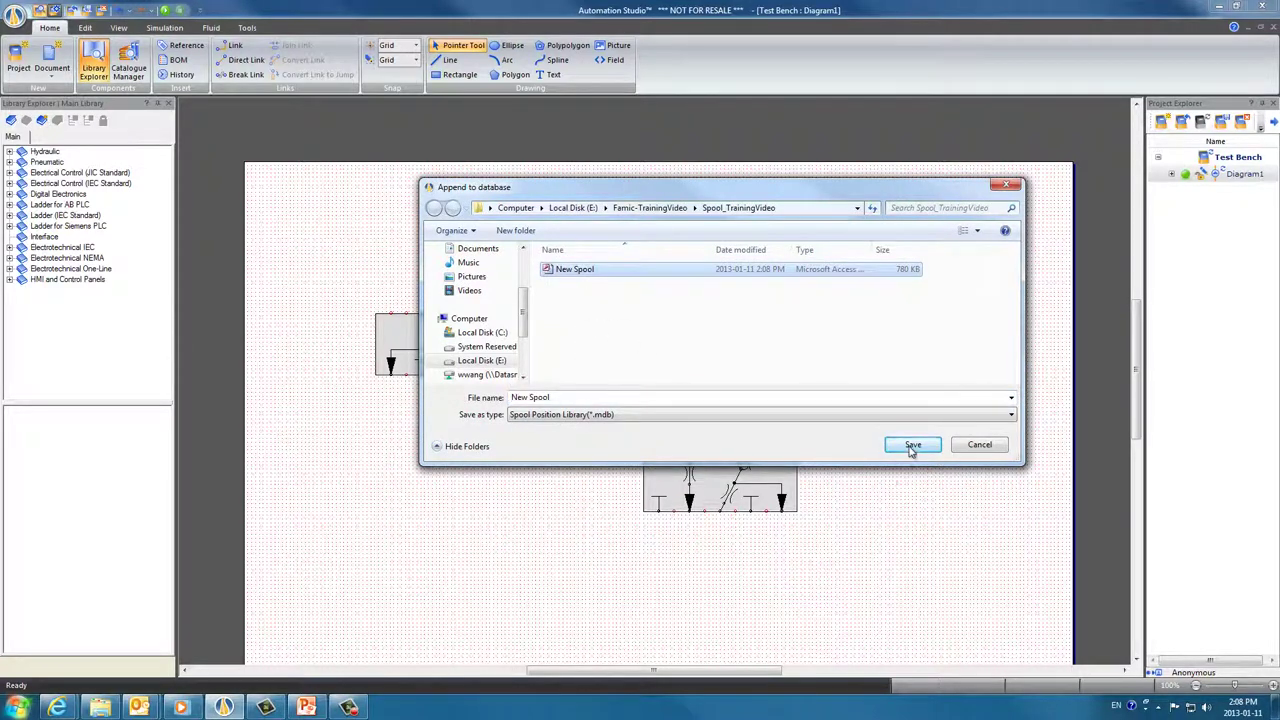
{"action": "left_click", "coordinate": [912, 446]}
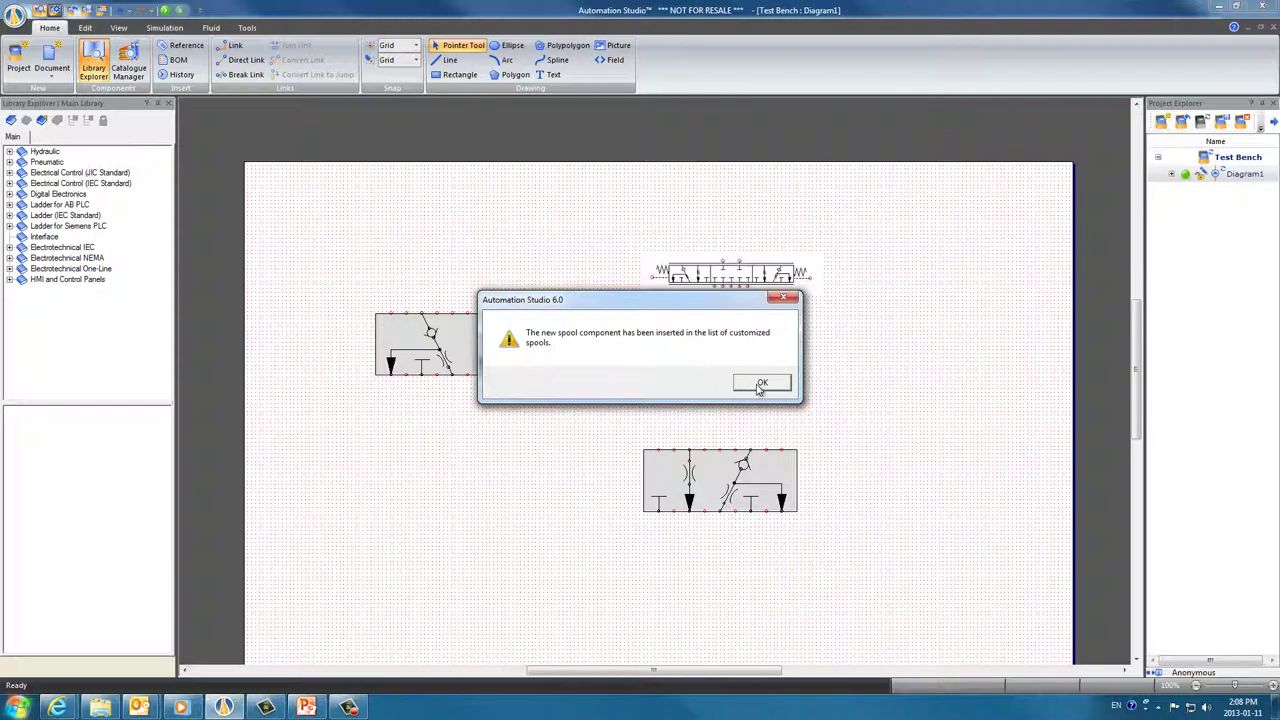
{"action": "left_click", "coordinate": [760, 388]}
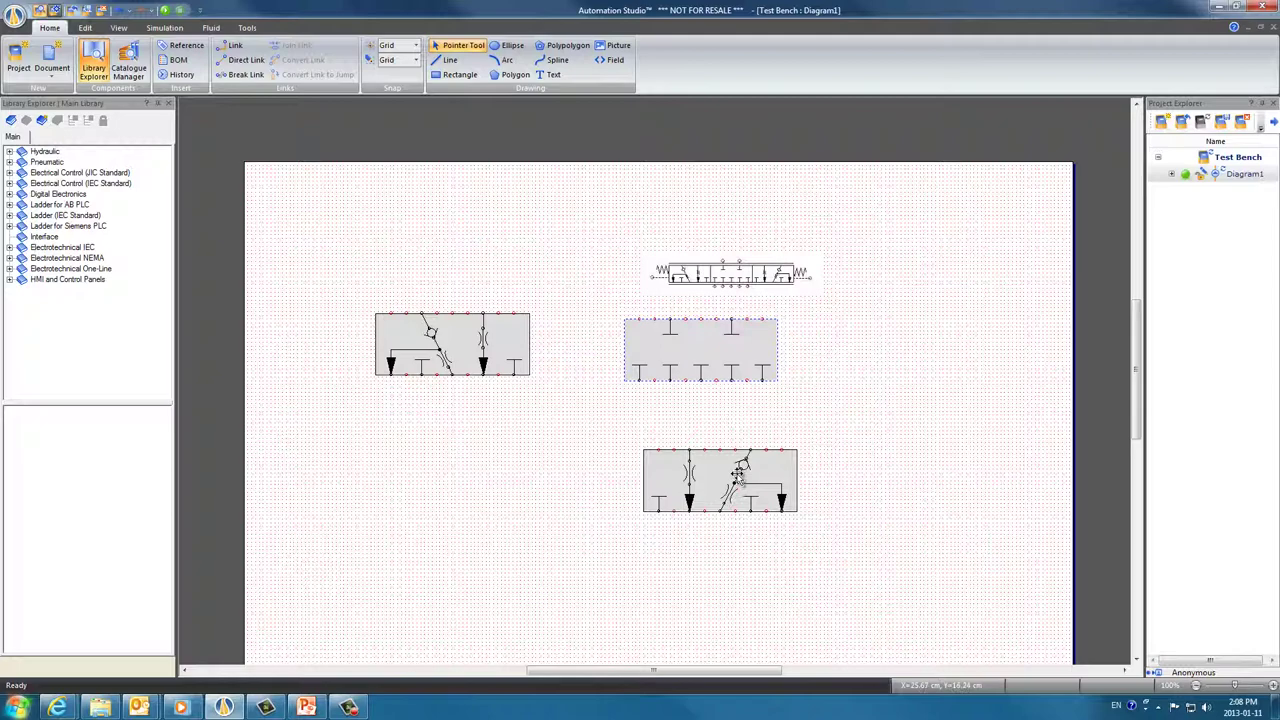
- Append the lower spool drawing to the New Spool database as a Proportional and ON/OFF spool
{"action": "right_click", "coordinate": [737, 483]}
{"action": "mouse_move", "coordinate": [885, 464]}
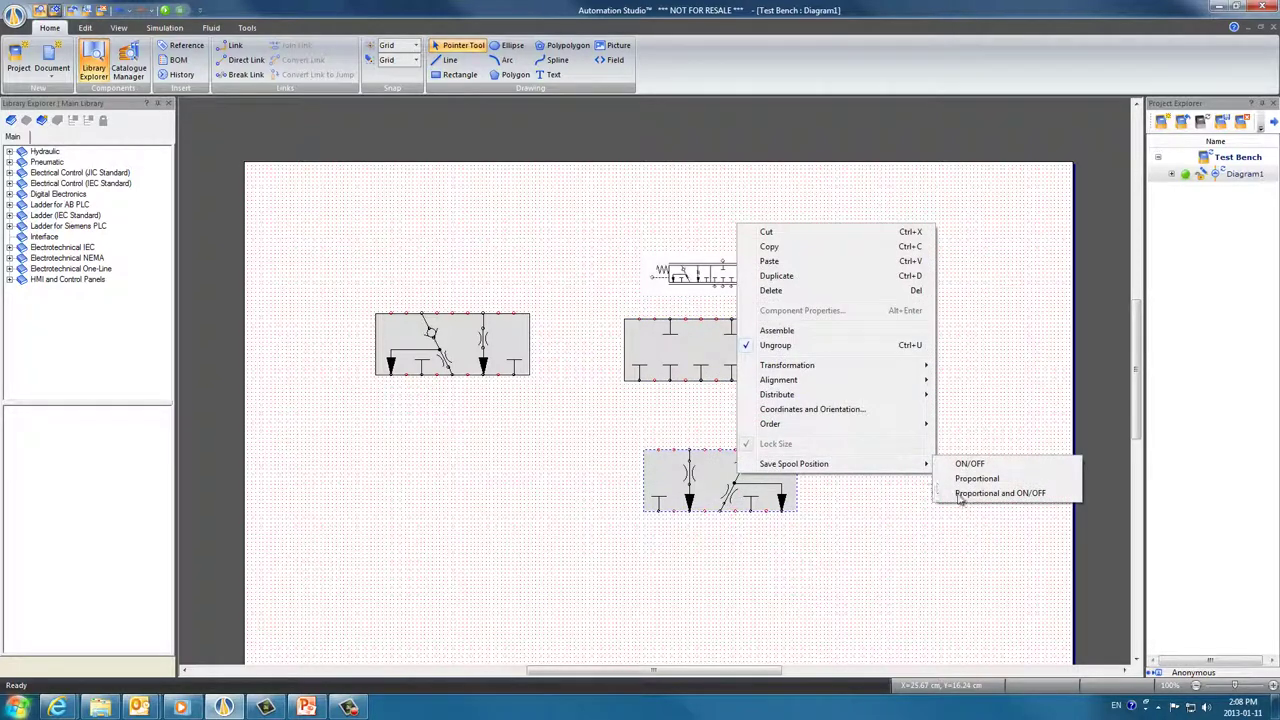
{"action": "left_click", "coordinate": [958, 494]}
{"action": "left_click", "coordinate": [600, 270]}
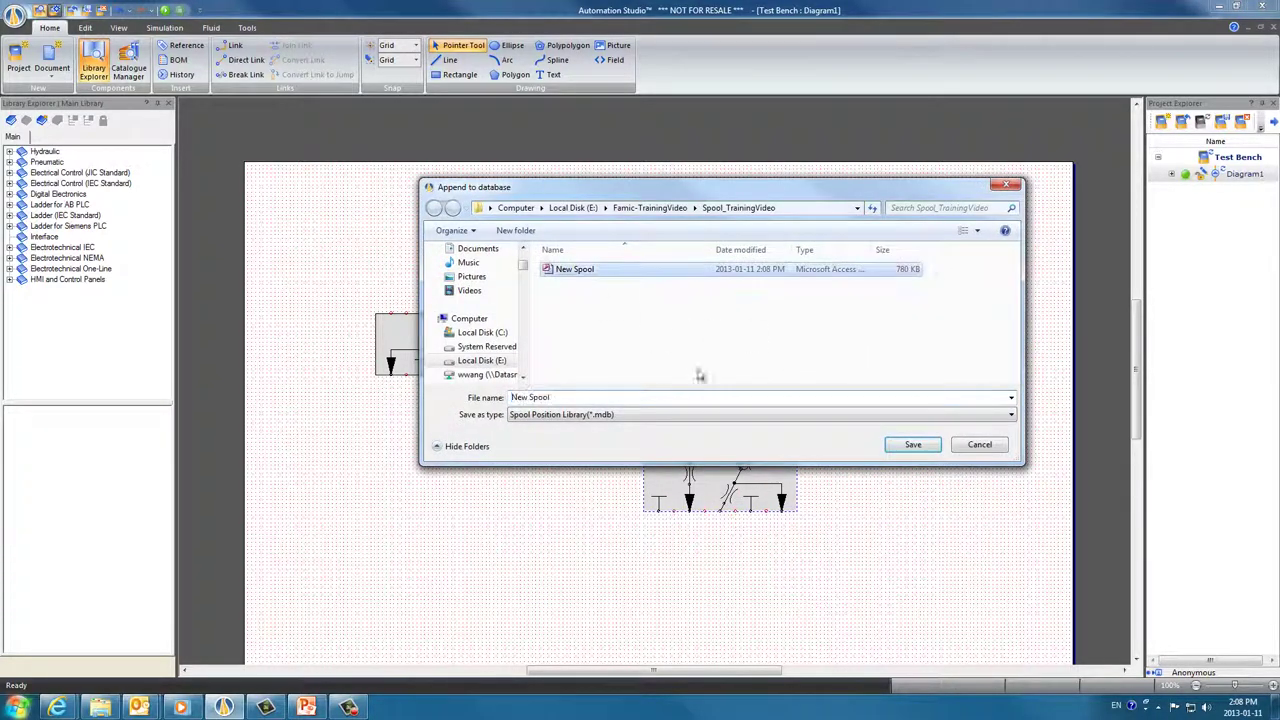
{"action": "left_click", "coordinate": [913, 446]}
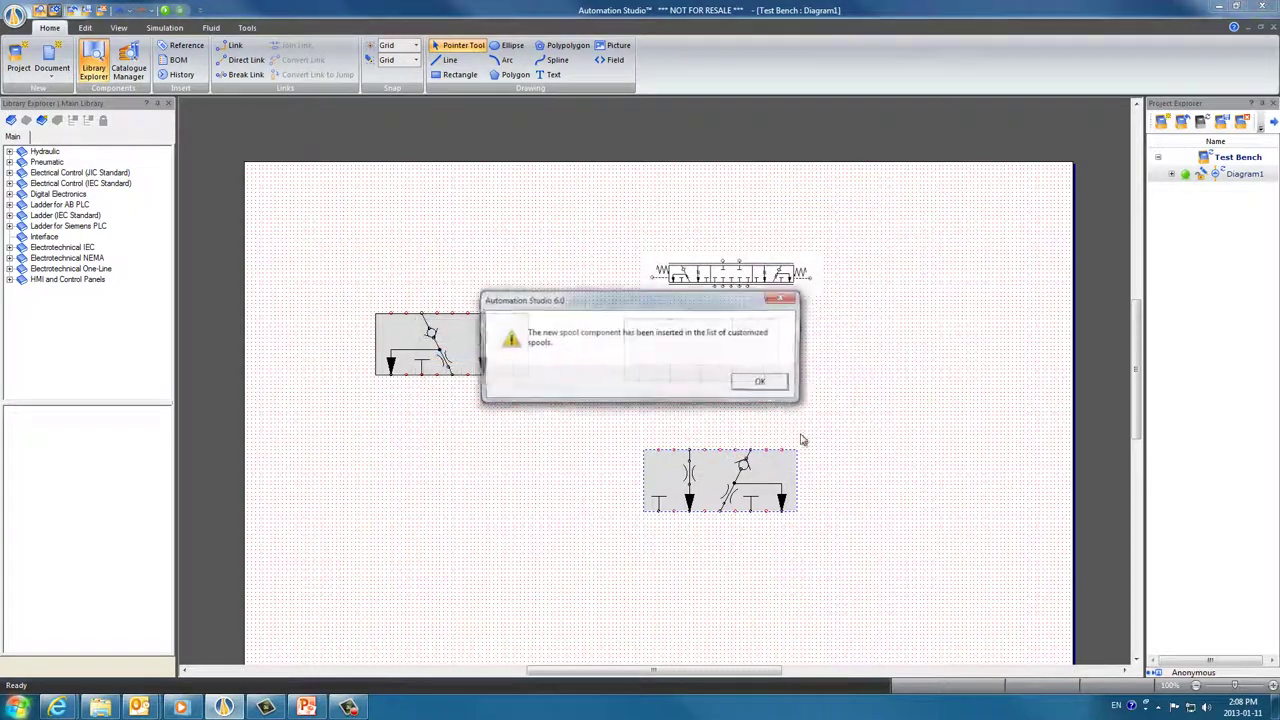
{"action": "left_click", "coordinate": [764, 386]}
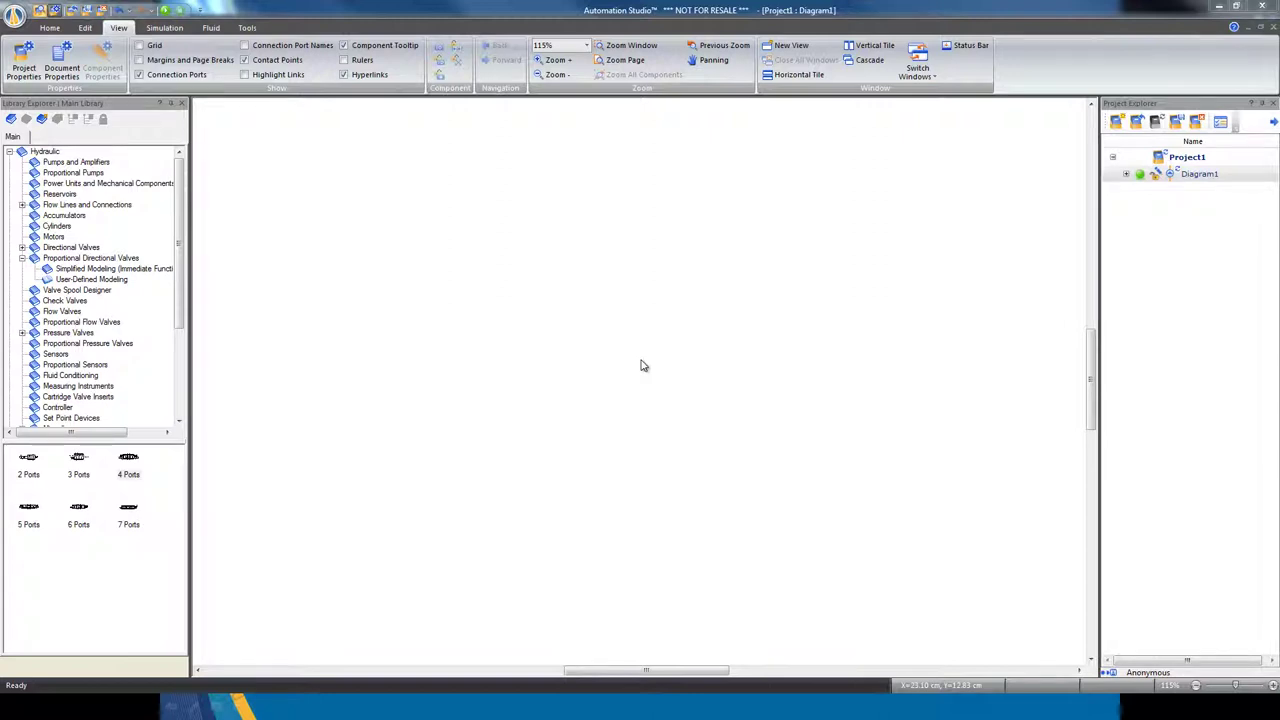
- Place the User-Defined Modeling 4 Ports proportional directional valve V1 on the diagram and open its properties
{"action": "left_click", "coordinate": [86, 279]}
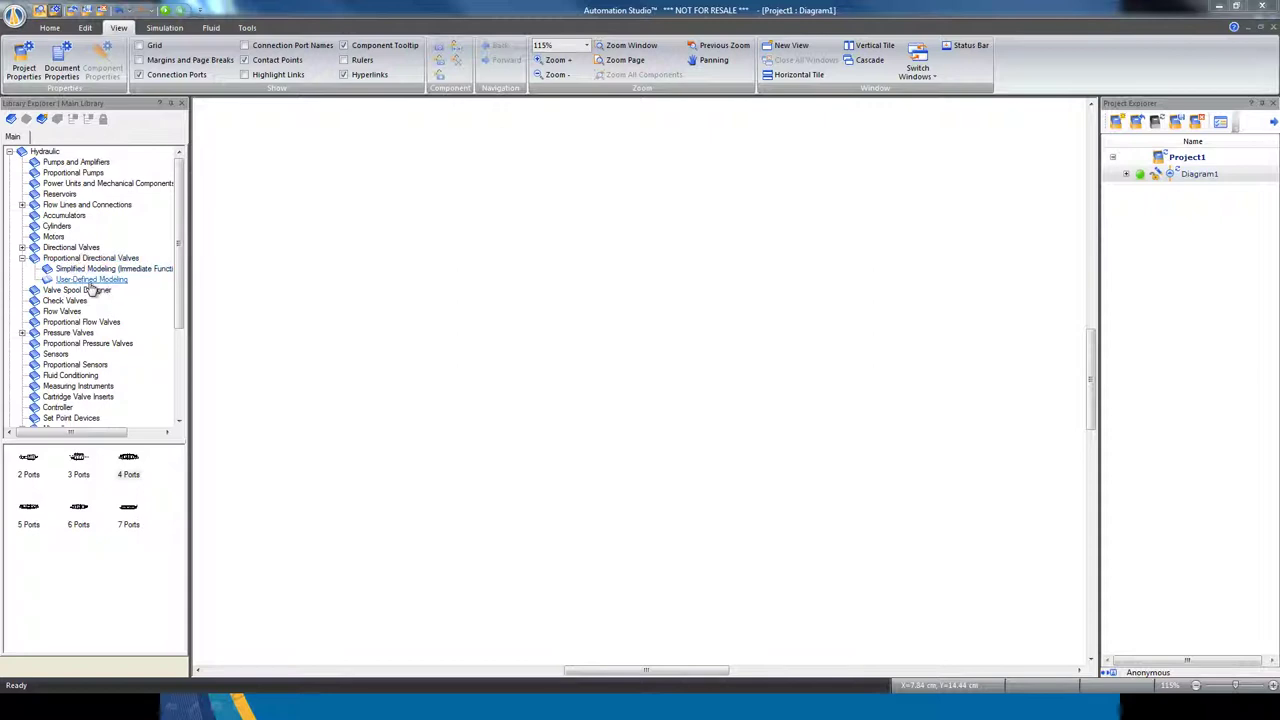
{"action": "left_click", "coordinate": [129, 462]}
{"action": "left_click_drag", "start_coordinate": [129, 462], "coordinate": [657, 355]}
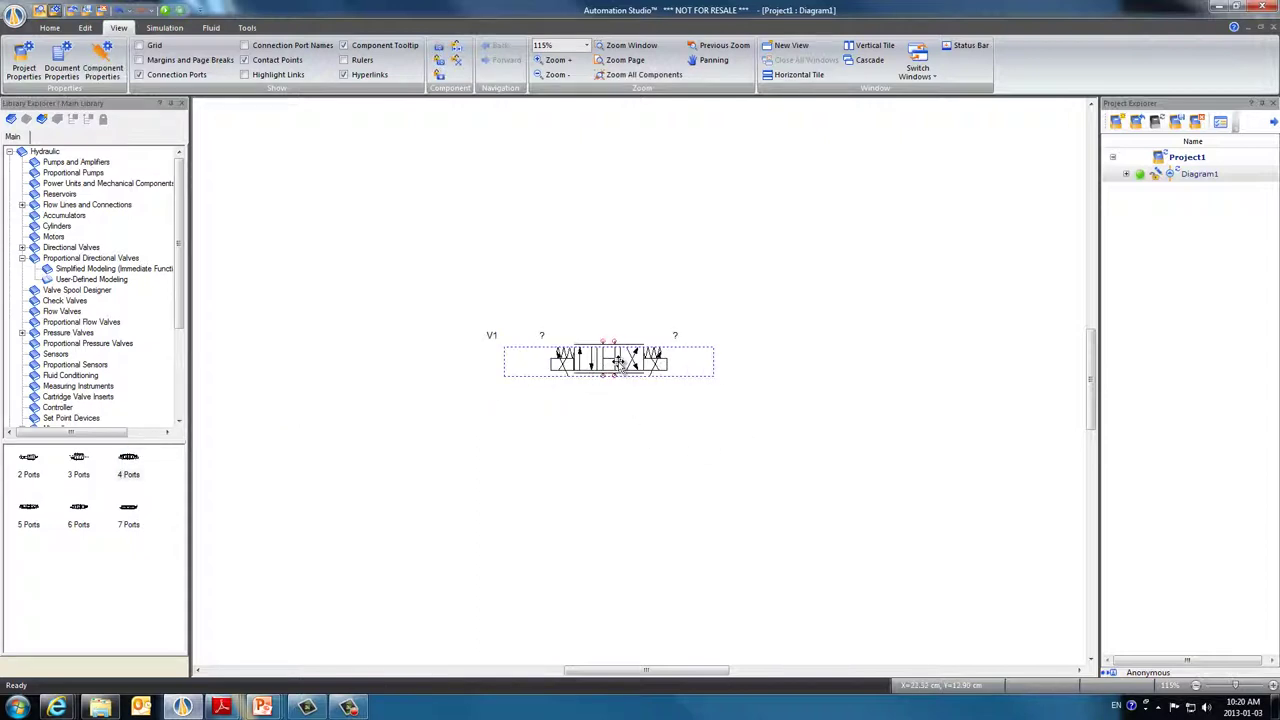
{"action": "double_click", "coordinate": [620, 364]}
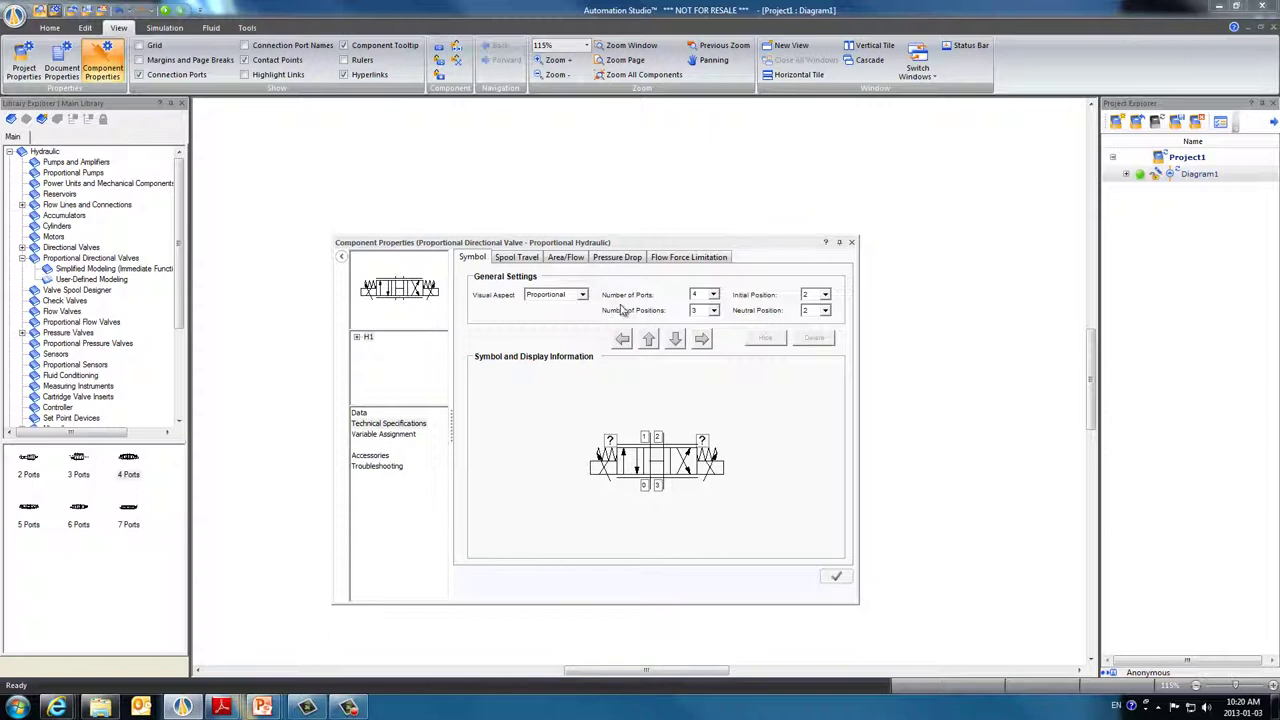
- Change V1 to 7 ports, accept the curve warning, and open spool choices for its left position
{"action": "left_click", "coordinate": [714, 295]}
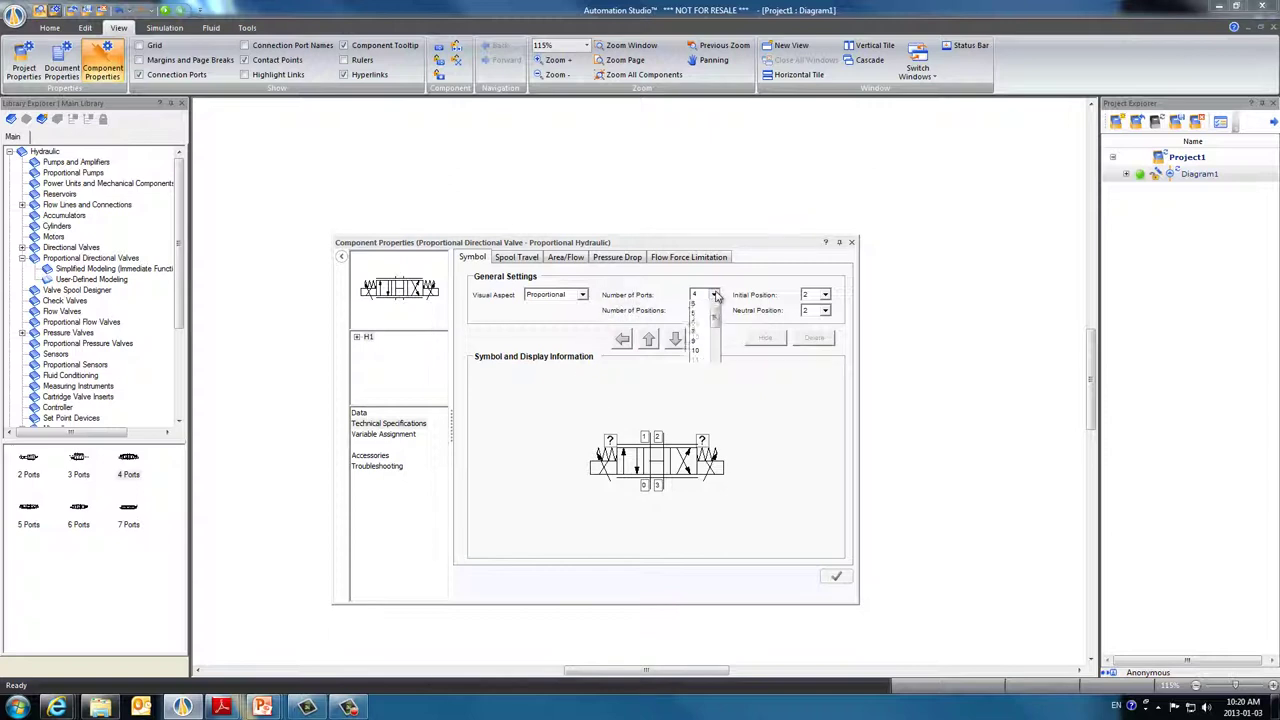
{"action": "left_click", "coordinate": [696, 338]}
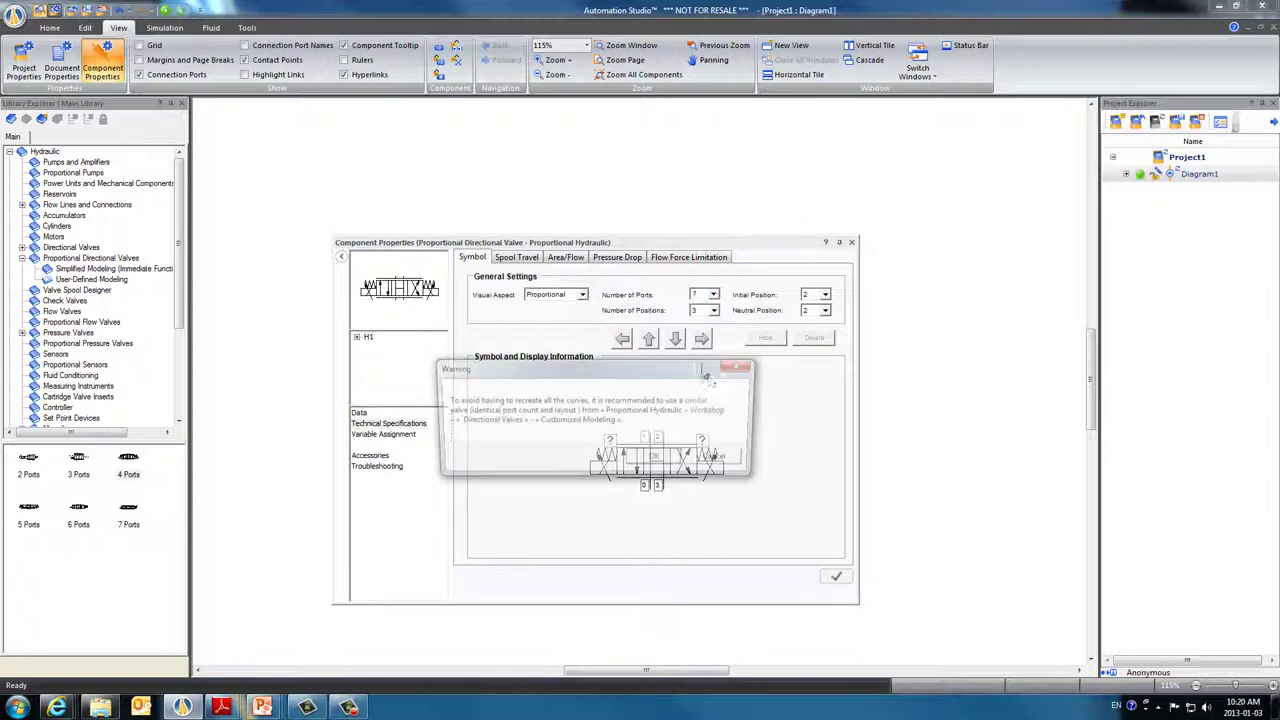
{"action": "left_click", "coordinate": [658, 459]}
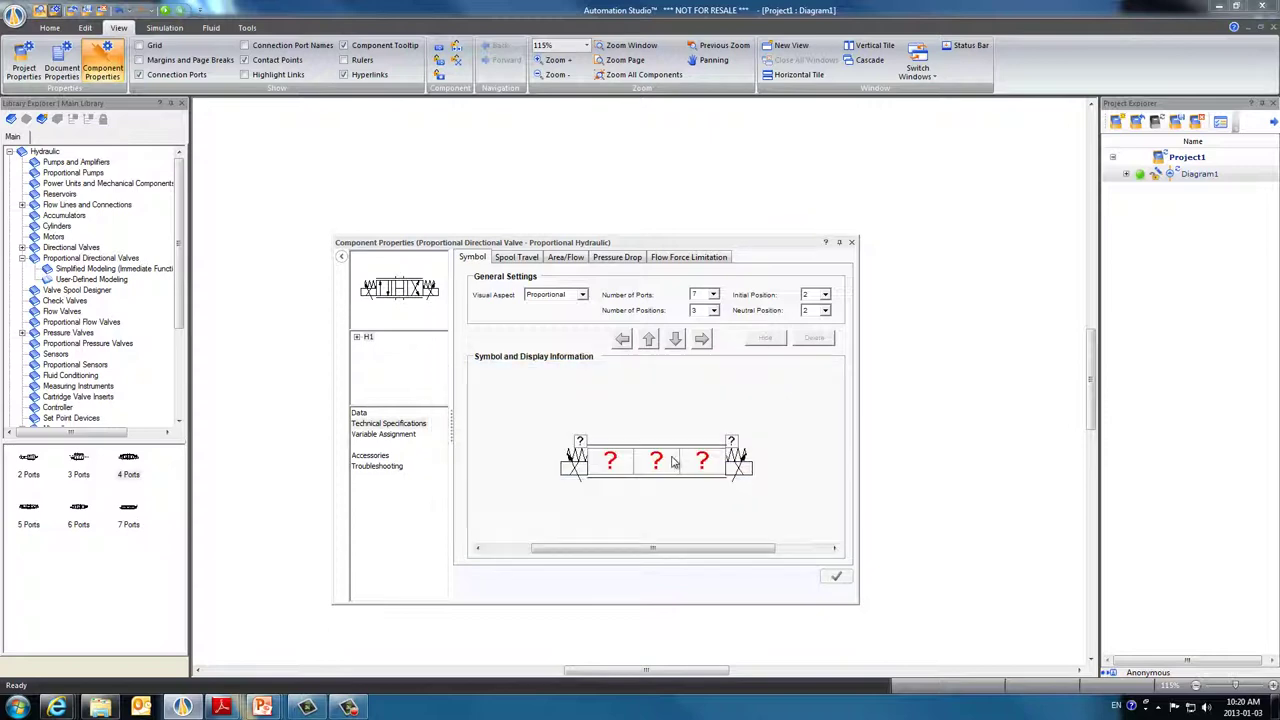
{"action": "left_click", "coordinate": [608, 467]}
{"action": "double_click", "coordinate": [607, 467]}
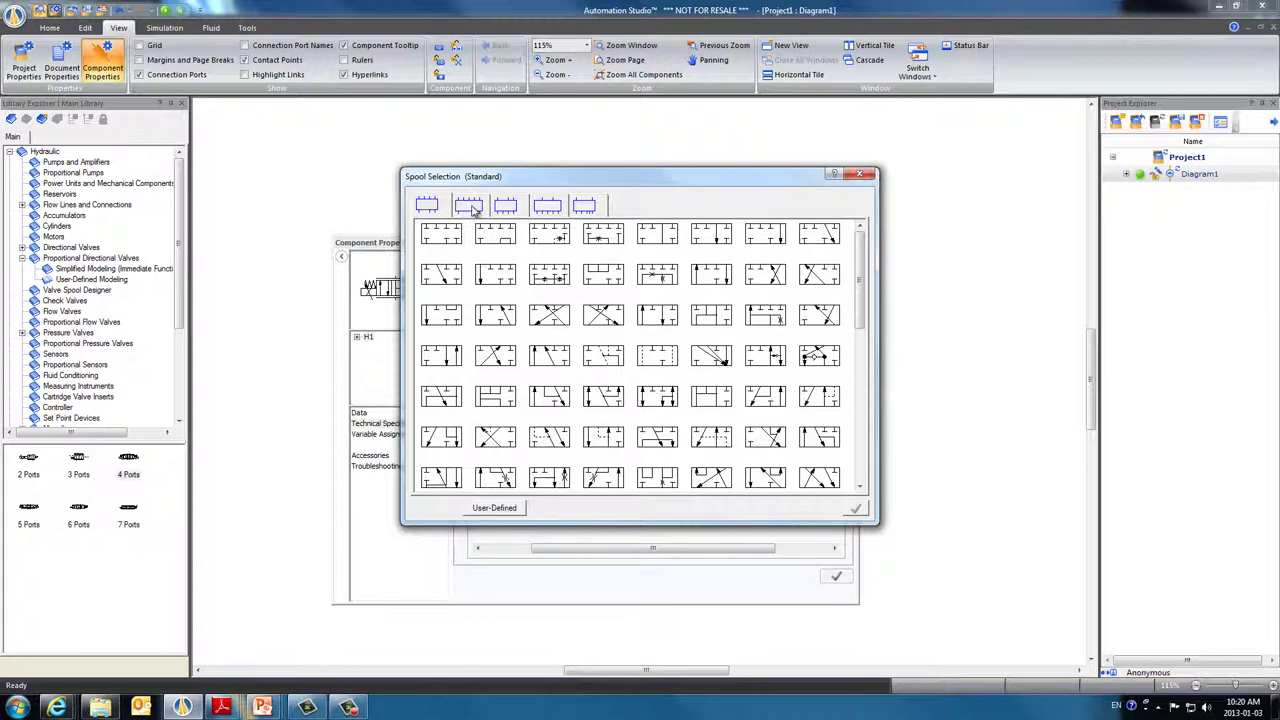
- Load the New Spool database as the user-defined spool source in Spool Selection
{"action": "left_click", "coordinate": [470, 206]}
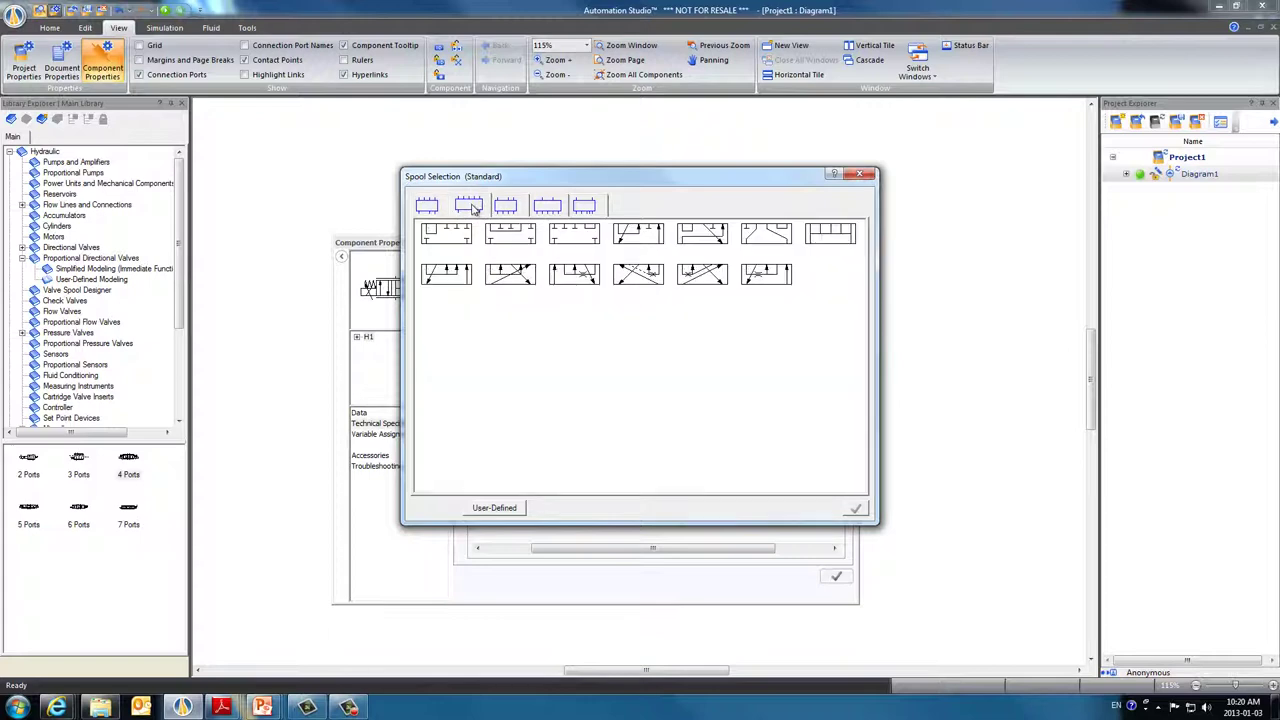
{"action": "left_click", "coordinate": [503, 511]}
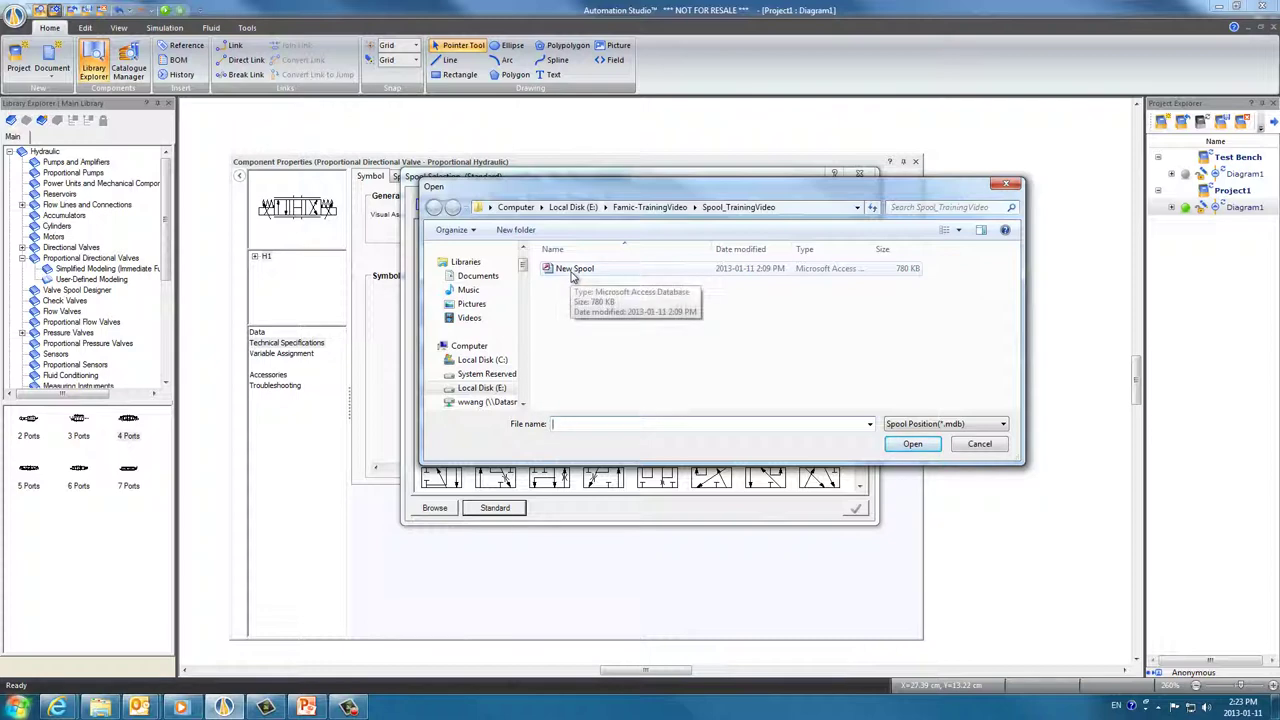
{"action": "left_click", "coordinate": [574, 269]}
{"action": "left_click", "coordinate": [919, 447]}
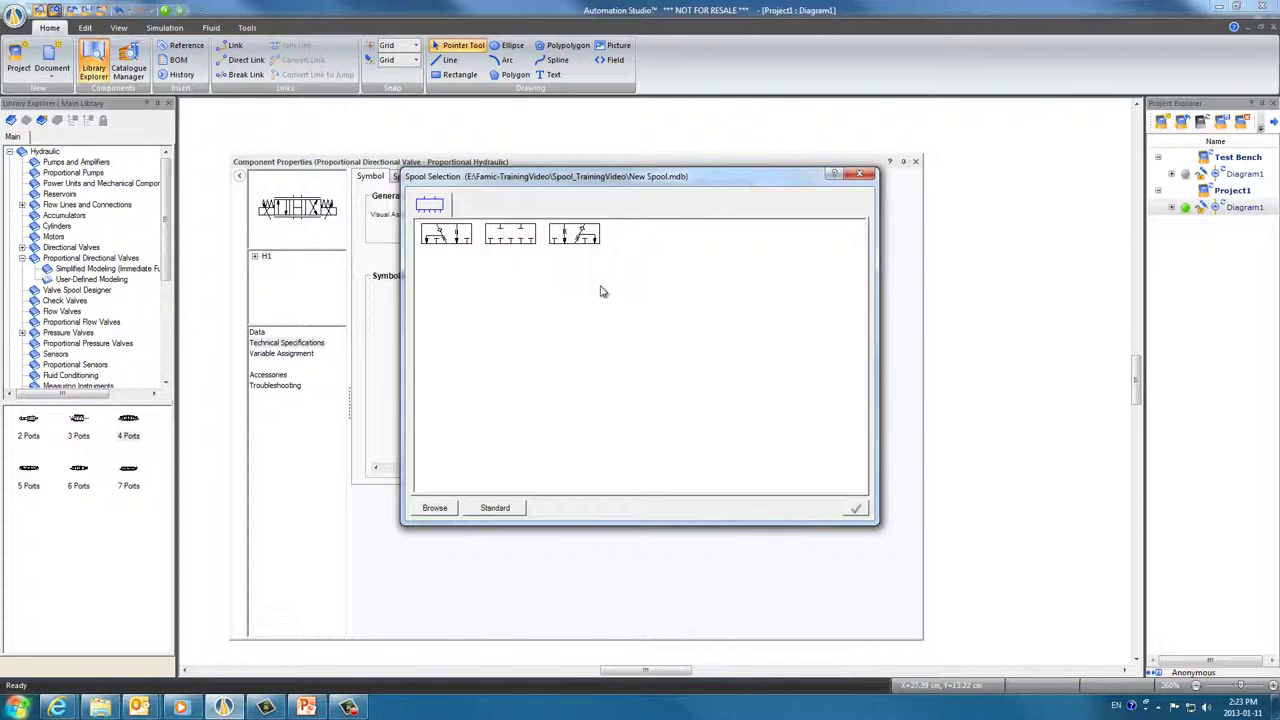
- Assign the first, second and third custom spools to V1's left, middle and right positions, then confirm
{"action": "left_click", "coordinate": [455, 238]}
{"action": "left_click", "coordinate": [856, 510]}
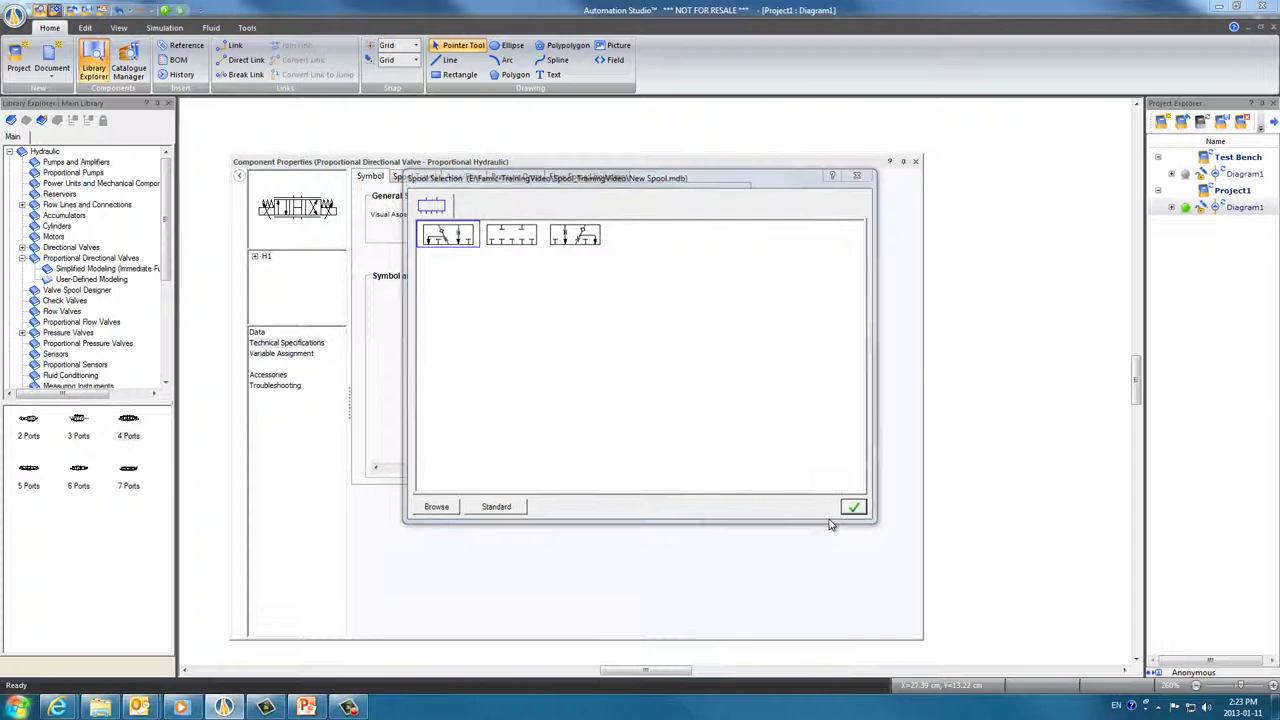
{"action": "double_click", "coordinate": [553, 388]}
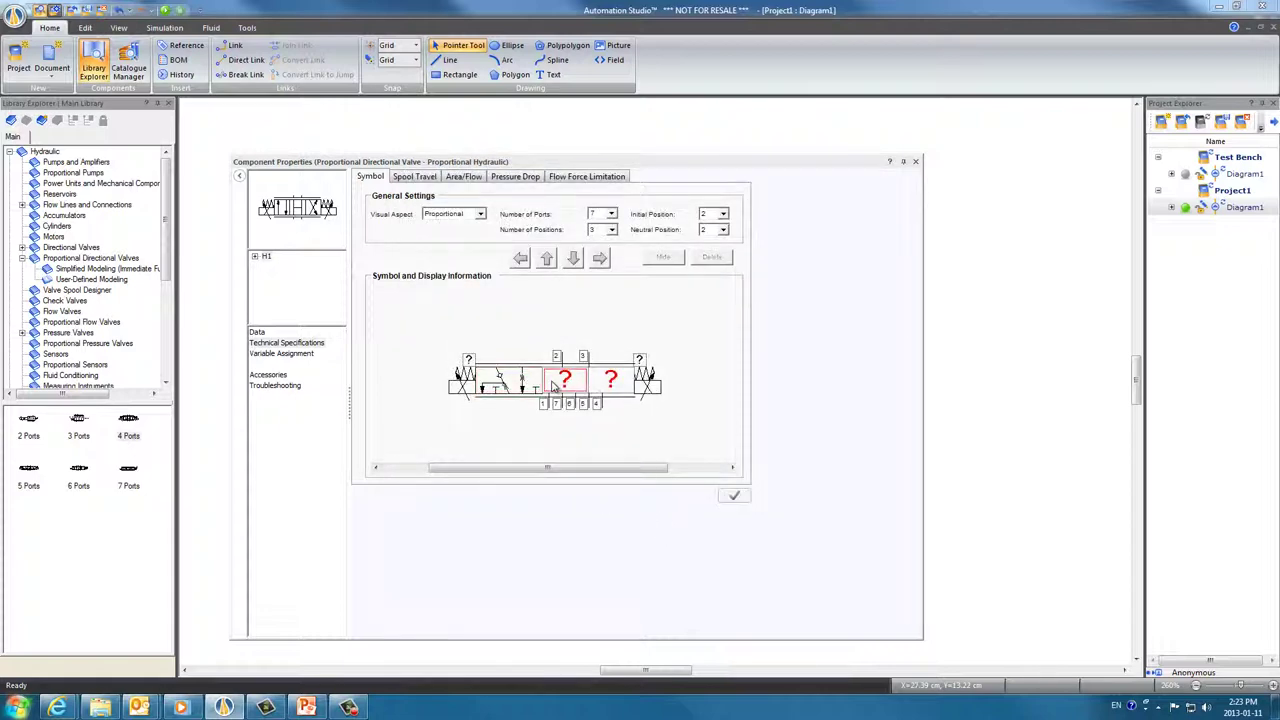
{"action": "left_click", "coordinate": [512, 238]}
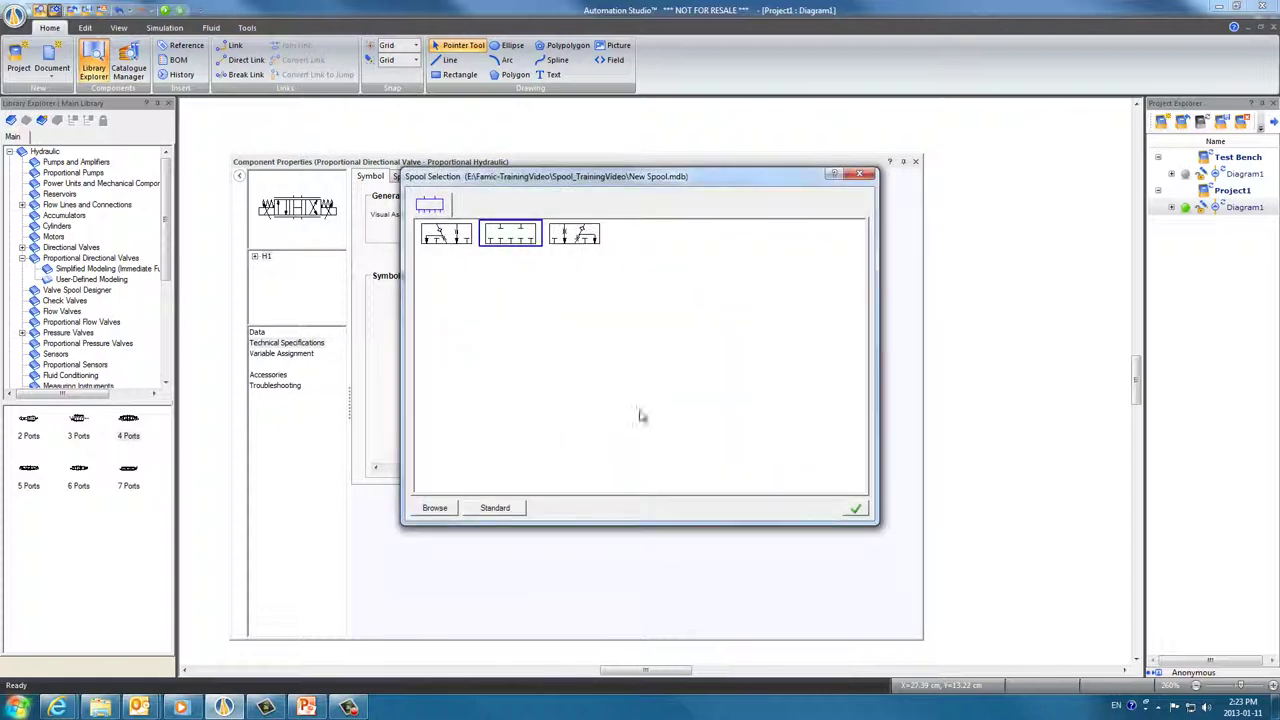
{"action": "left_click", "coordinate": [856, 508]}
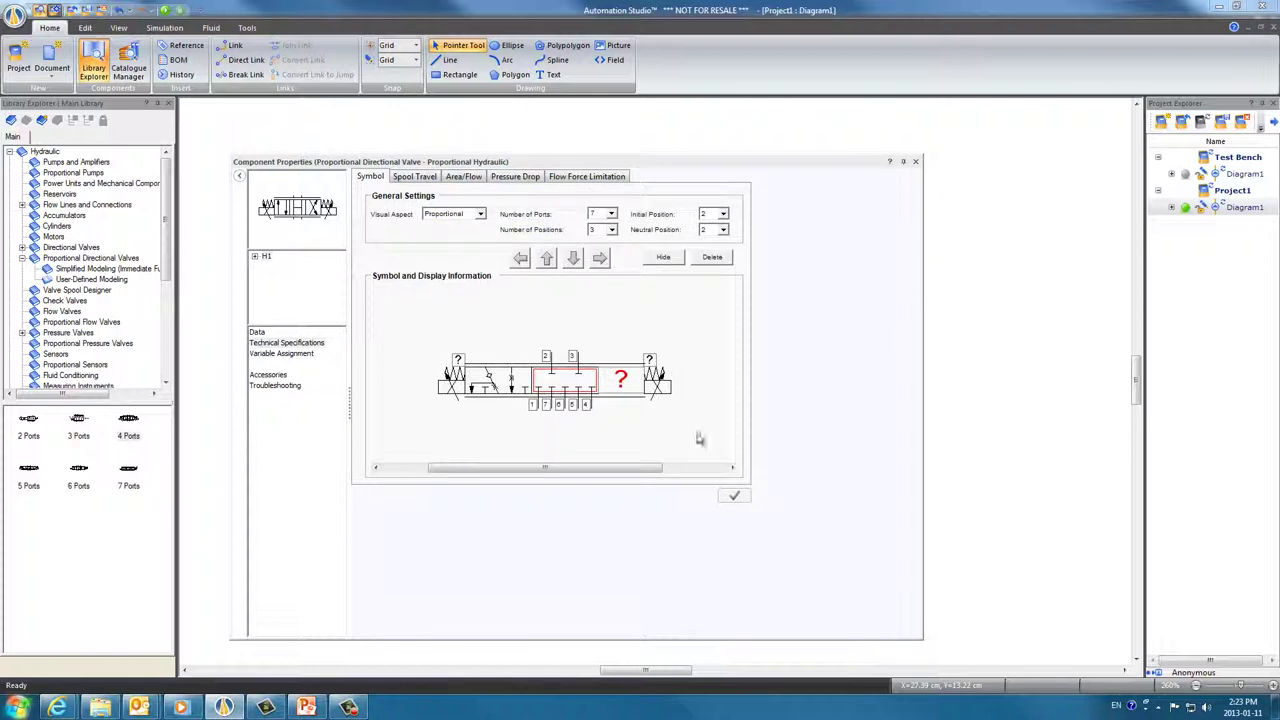
{"action": "double_click", "coordinate": [636, 390]}
{"action": "left_click", "coordinate": [574, 234]}
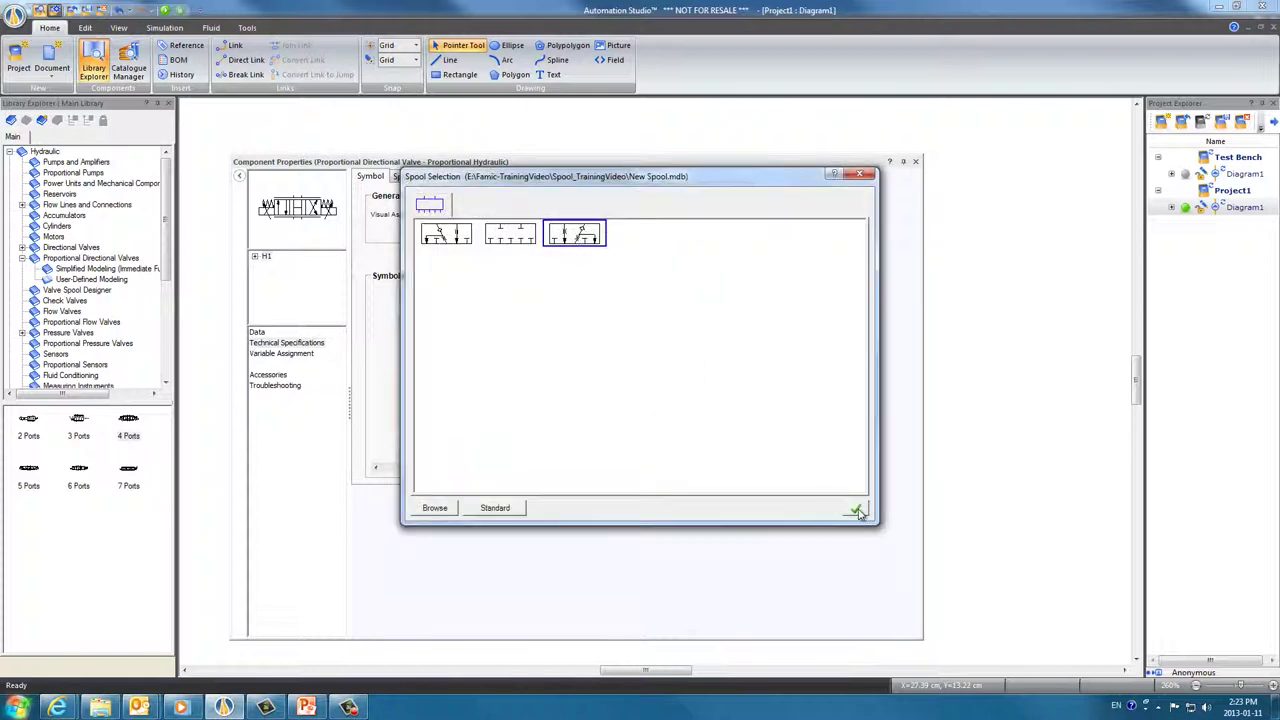
{"action": "left_click", "coordinate": [856, 509]}
{"action": "left_click", "coordinate": [684, 424]}
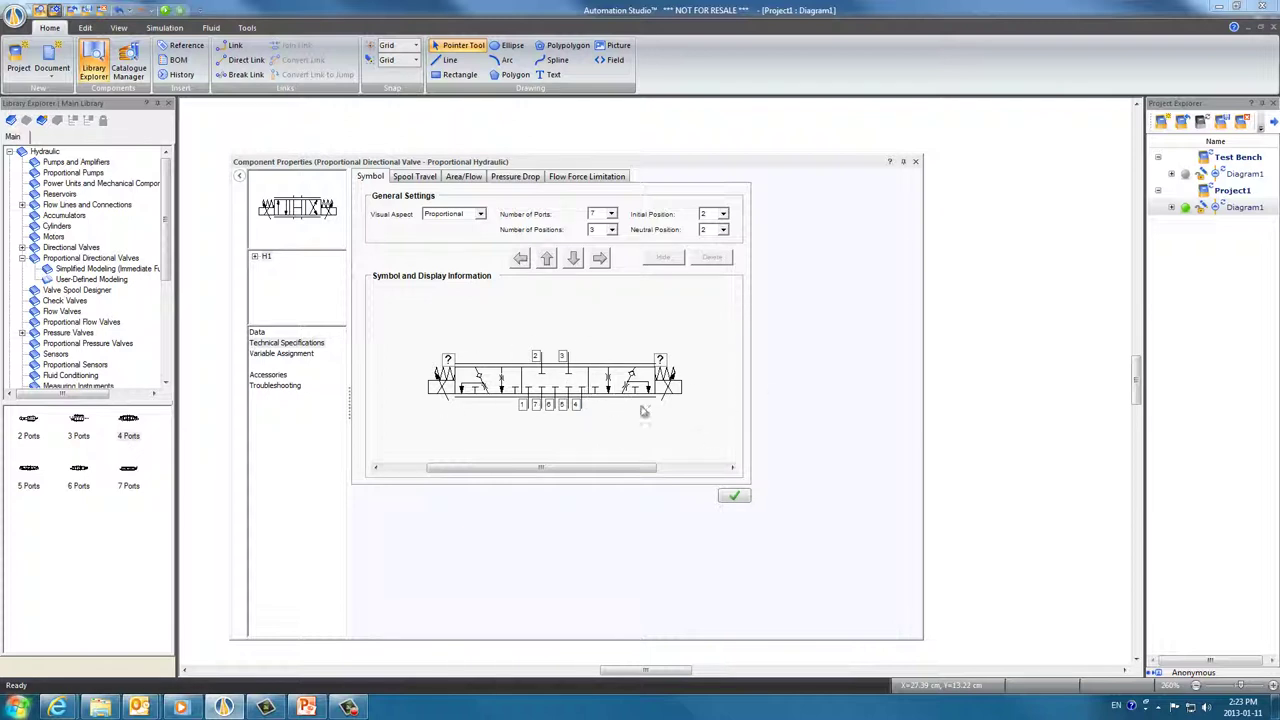
{"action": "left_click", "coordinate": [733, 495]}
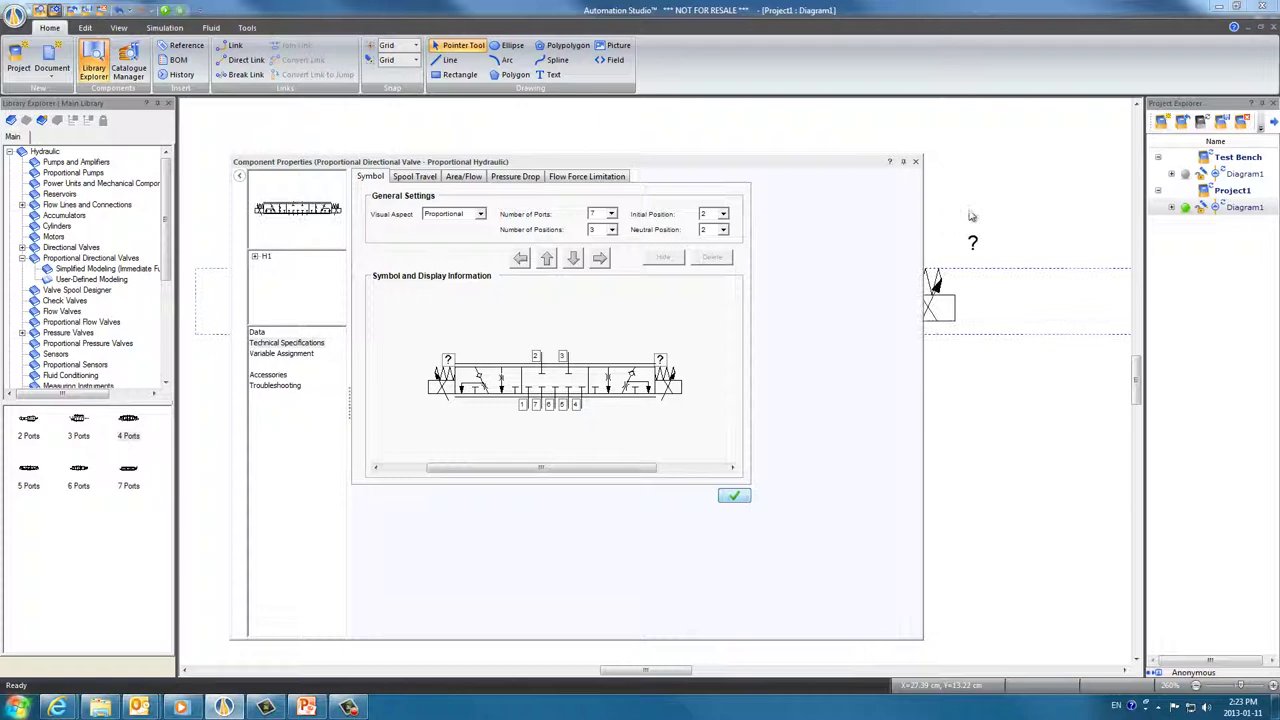